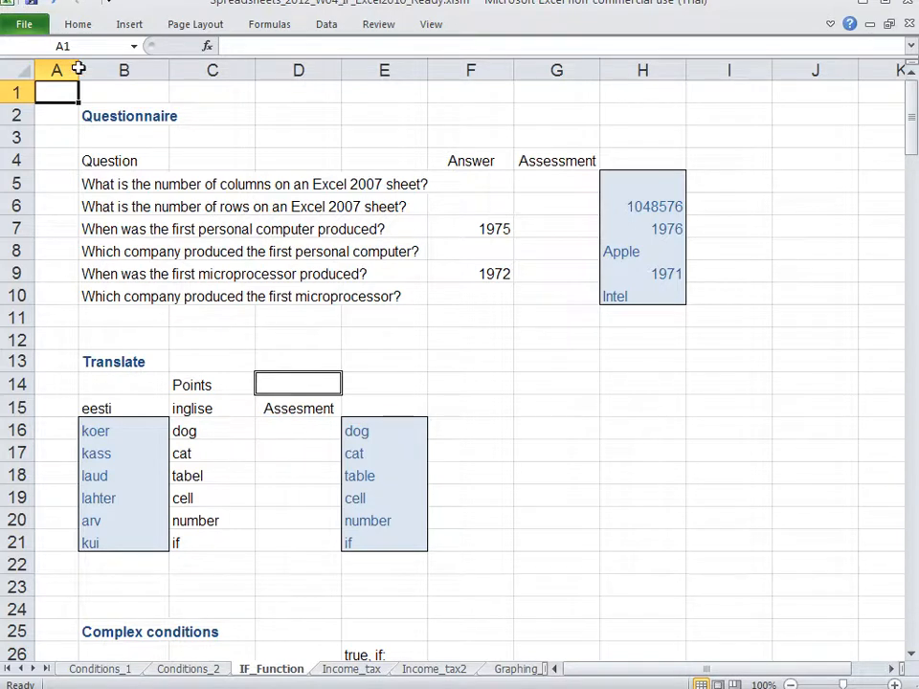
Step: Examine the Estonian words, the given English translations and the correct answers in rows 16 to 21 of the Translate table
drag(123, 427, 109, 537)
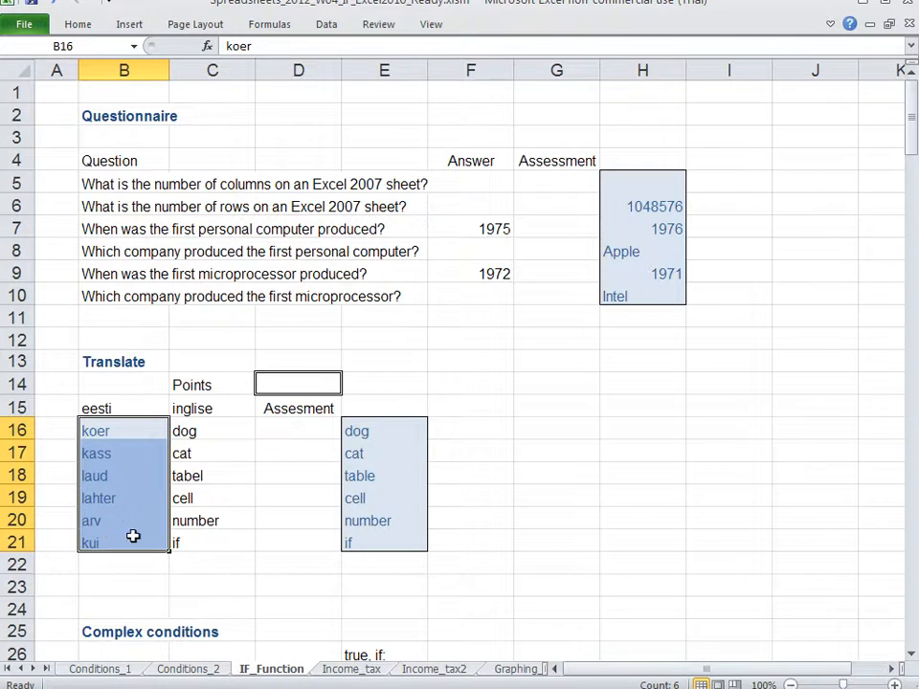
click(387, 436)
drag(386, 439, 382, 540)
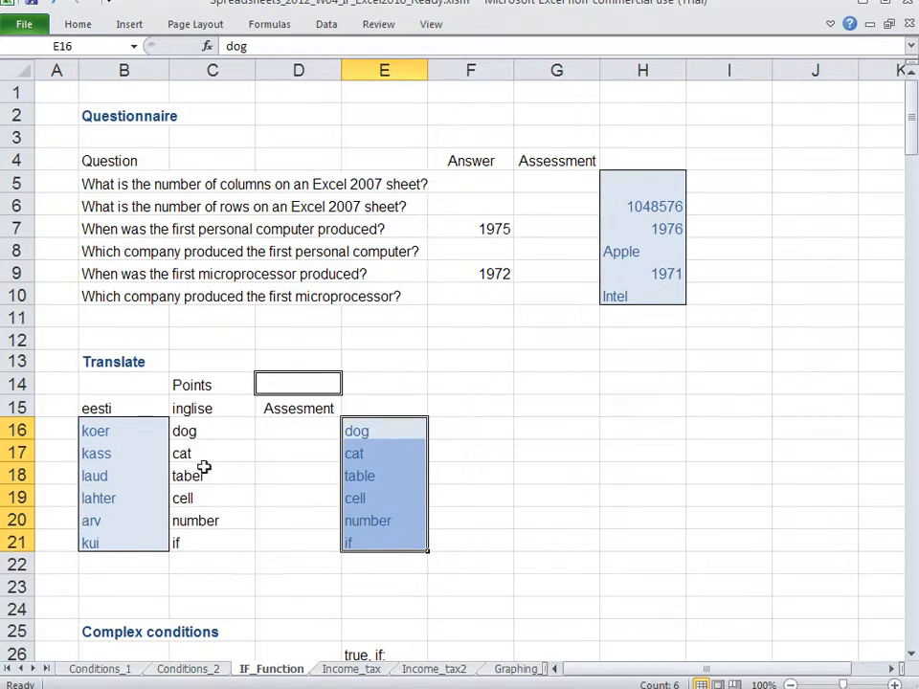
drag(197, 430, 196, 536)
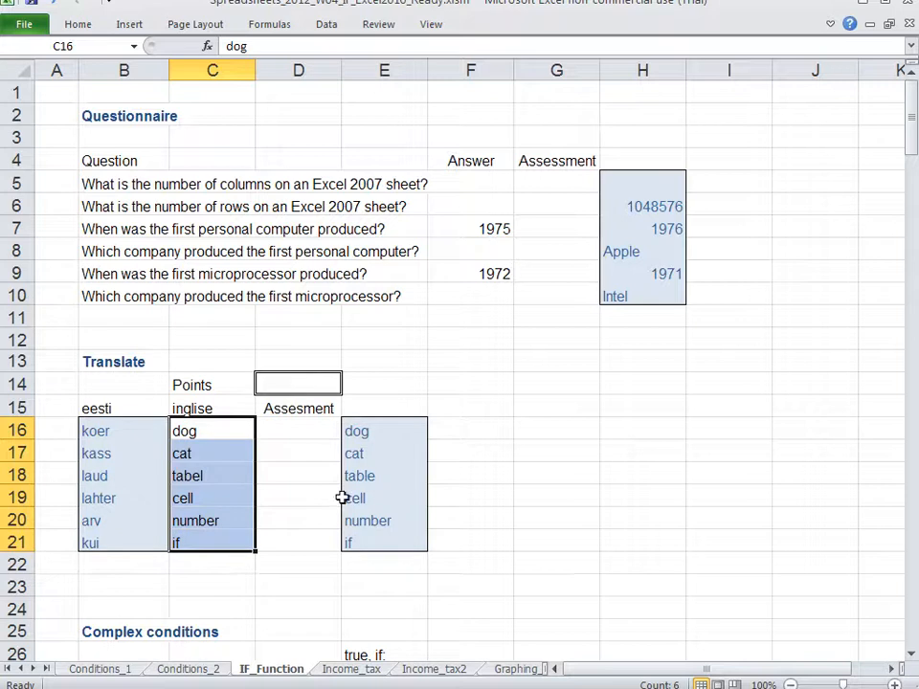
drag(370, 430, 371, 514)
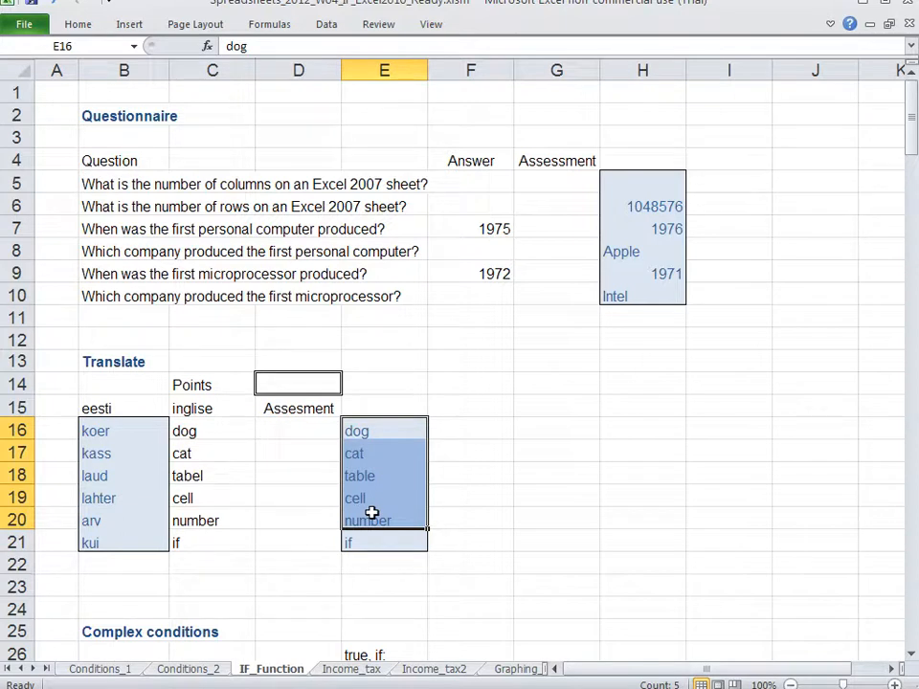
Step: Enter the formula =IF(E16=C16;1;0) in D16 to assess the first translation
click(288, 432)
text(=)
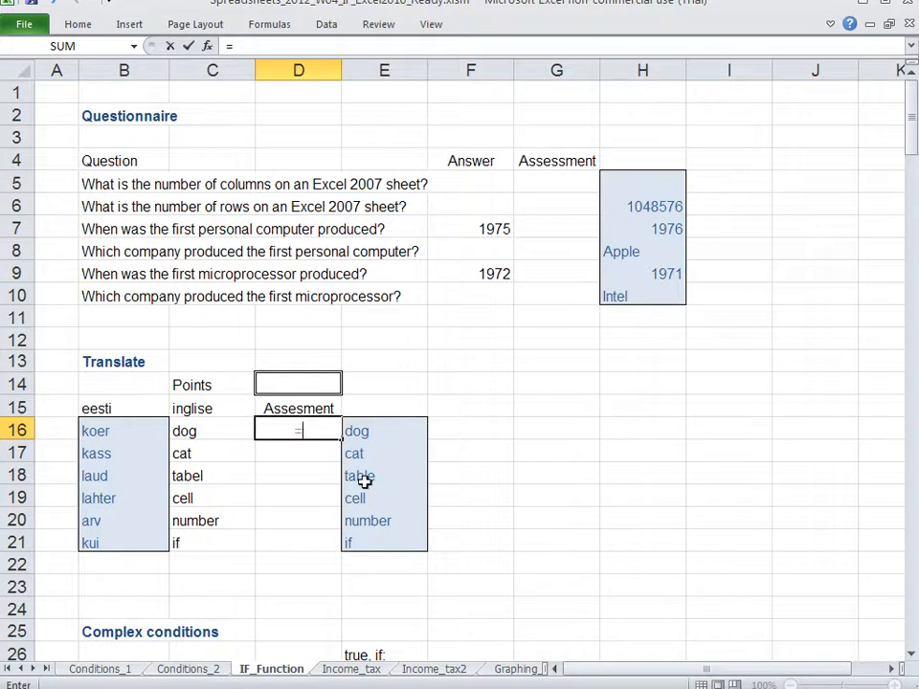
text(if()
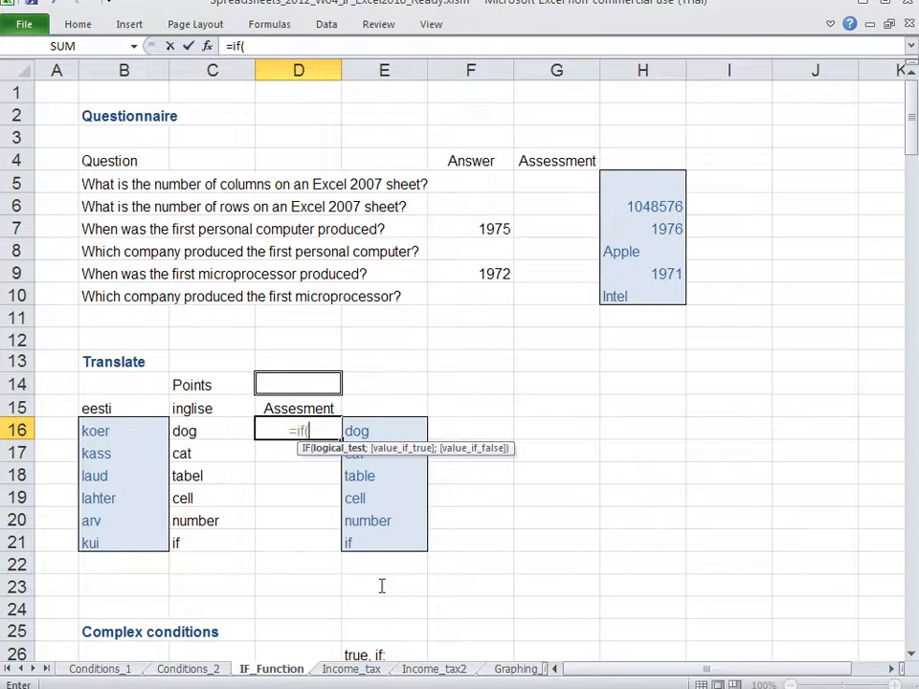
click(310, 431)
drag(401, 454, 405, 454)
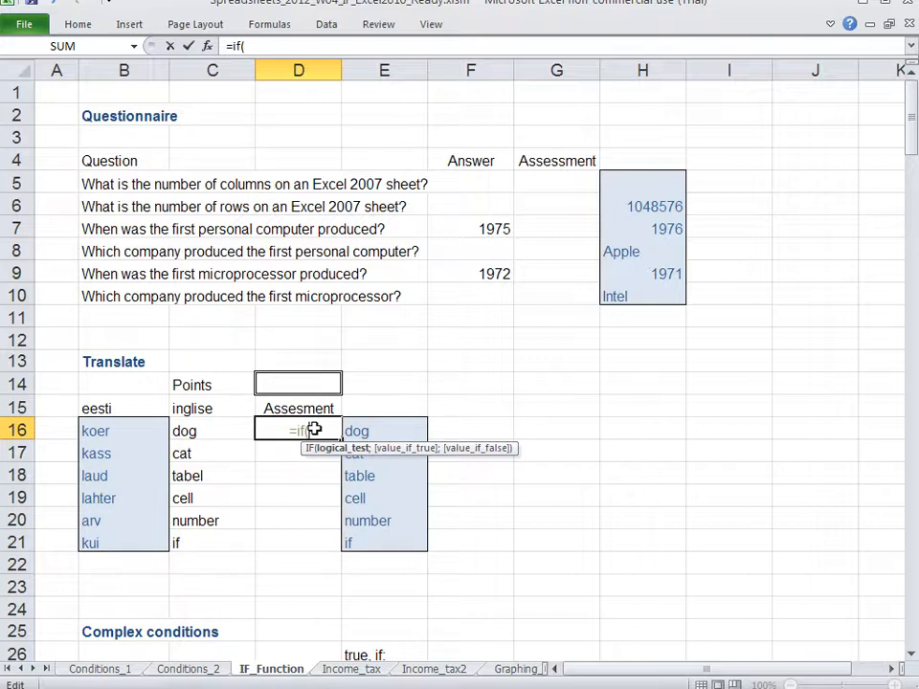
click(369, 431)
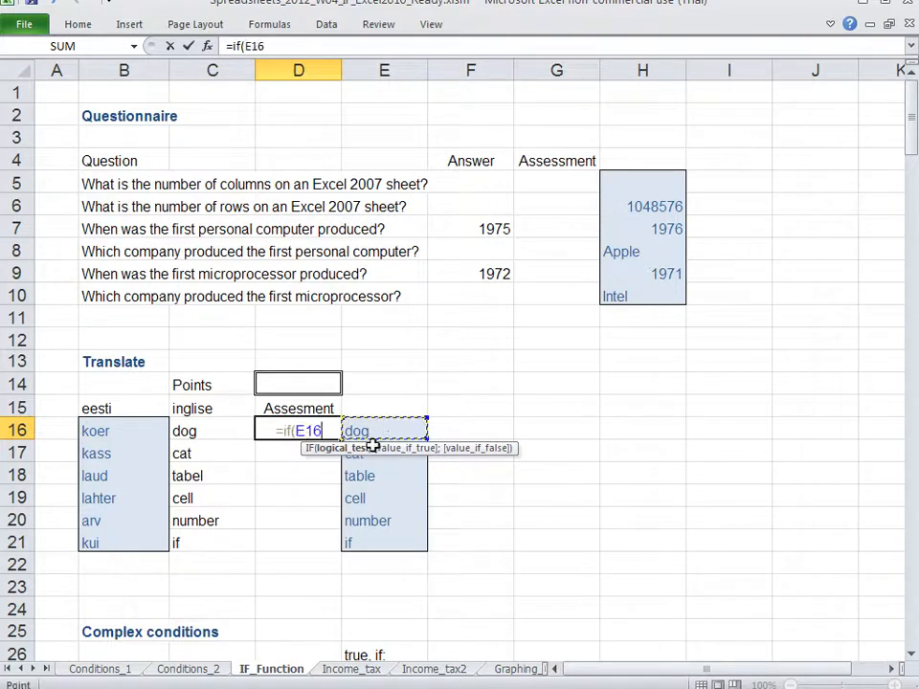
text(=)
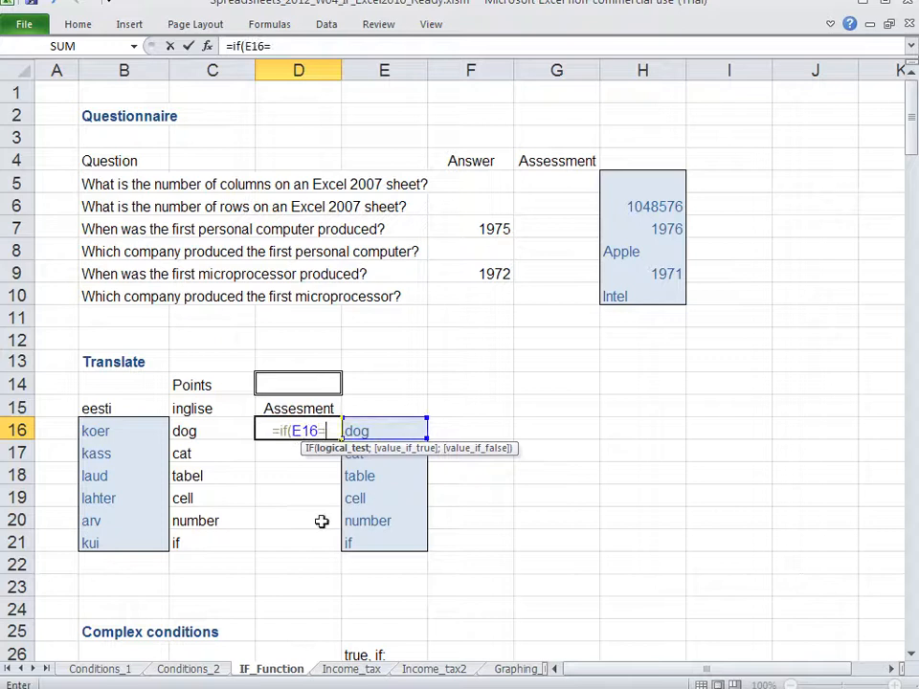
click(216, 429)
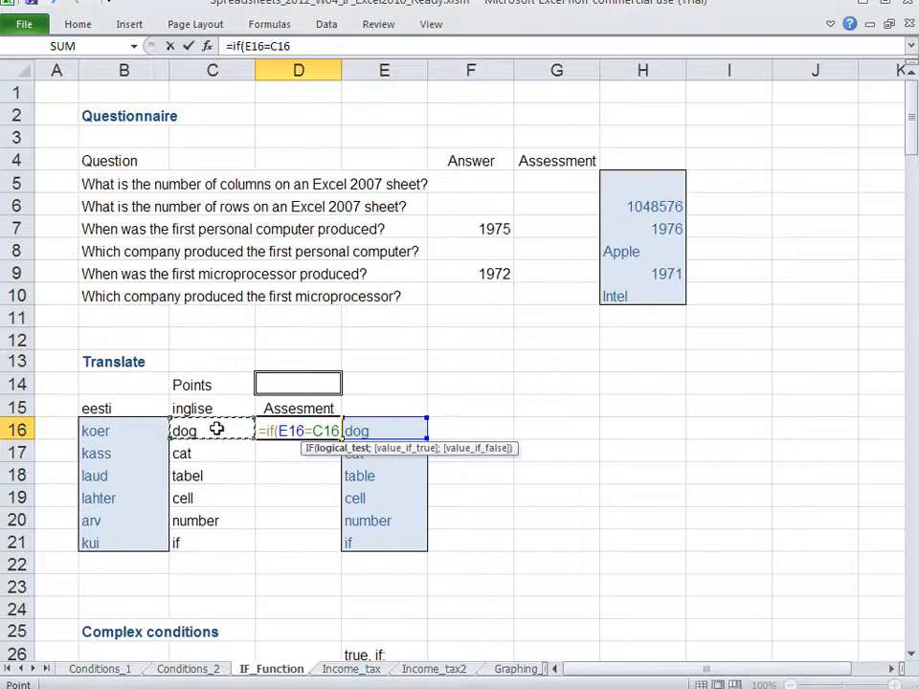
text(;)
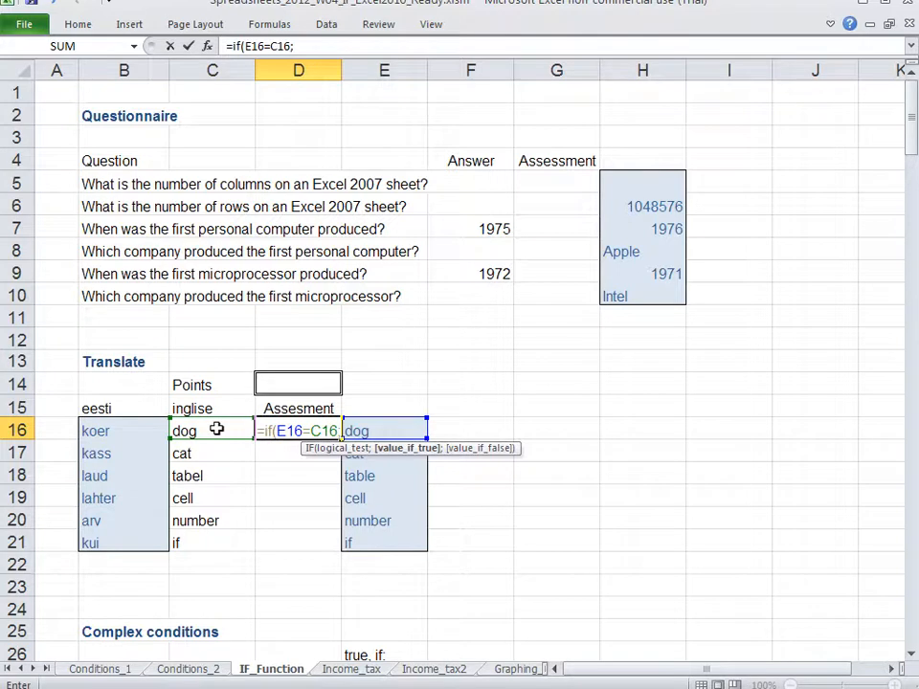
text(1)
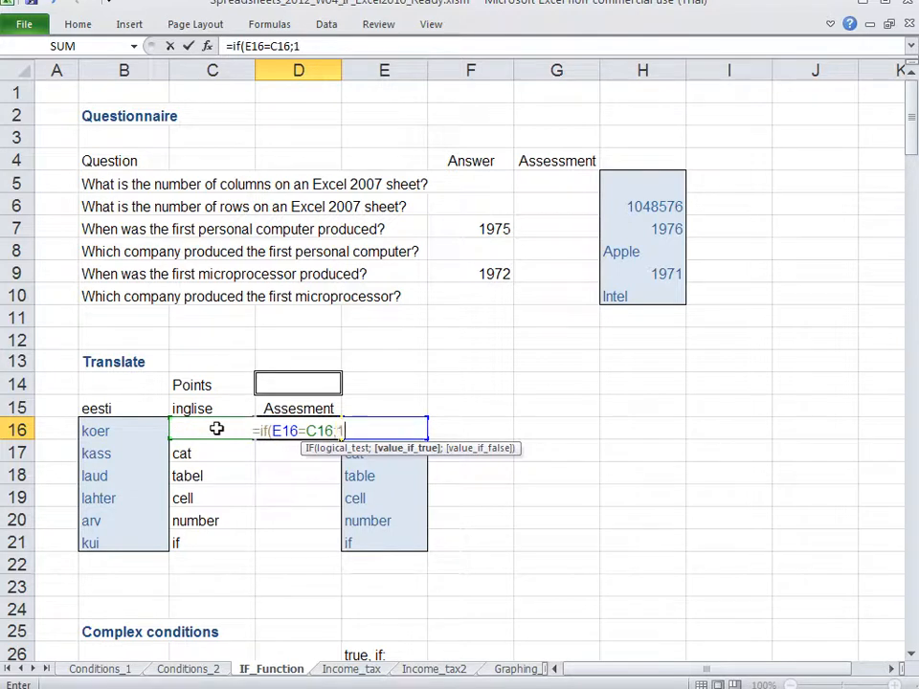
text(;)
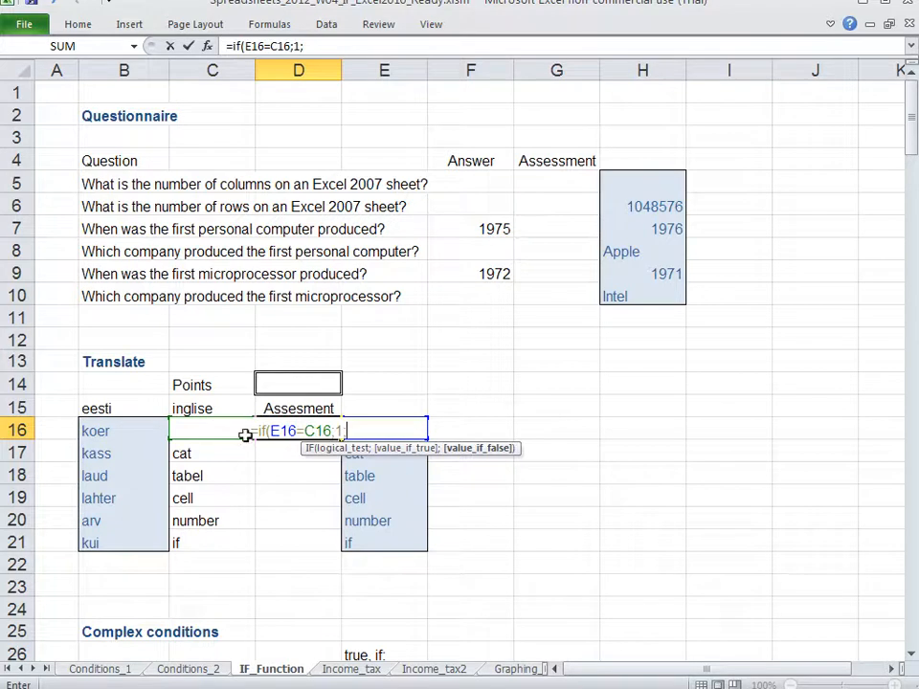
text(0))
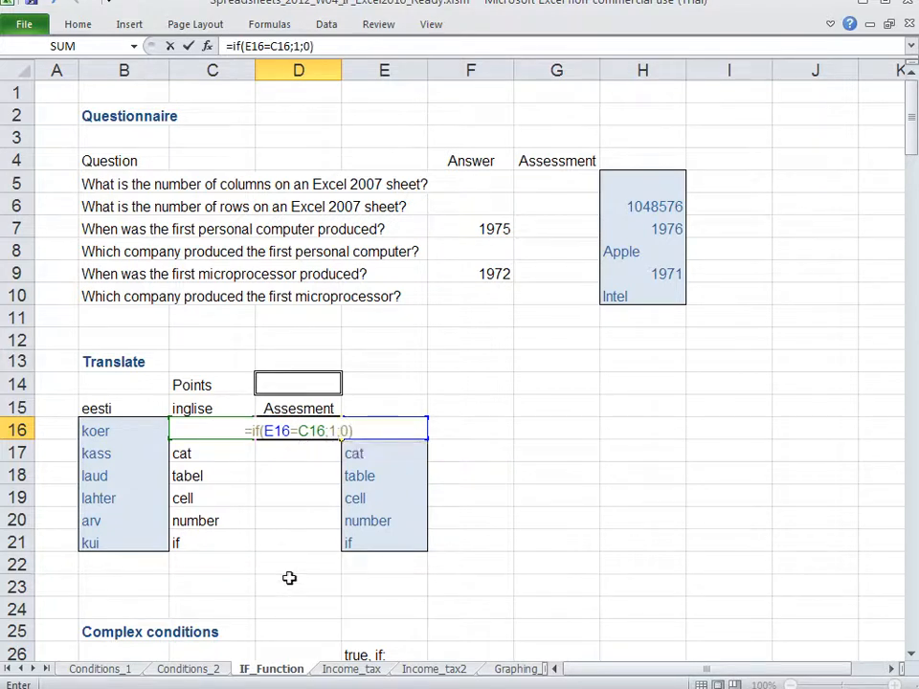
key(Return)
Step: Review the logical test, the value if true and the value if false inside the D16 formula
double_click(298, 430)
drag(268, 430, 328, 430)
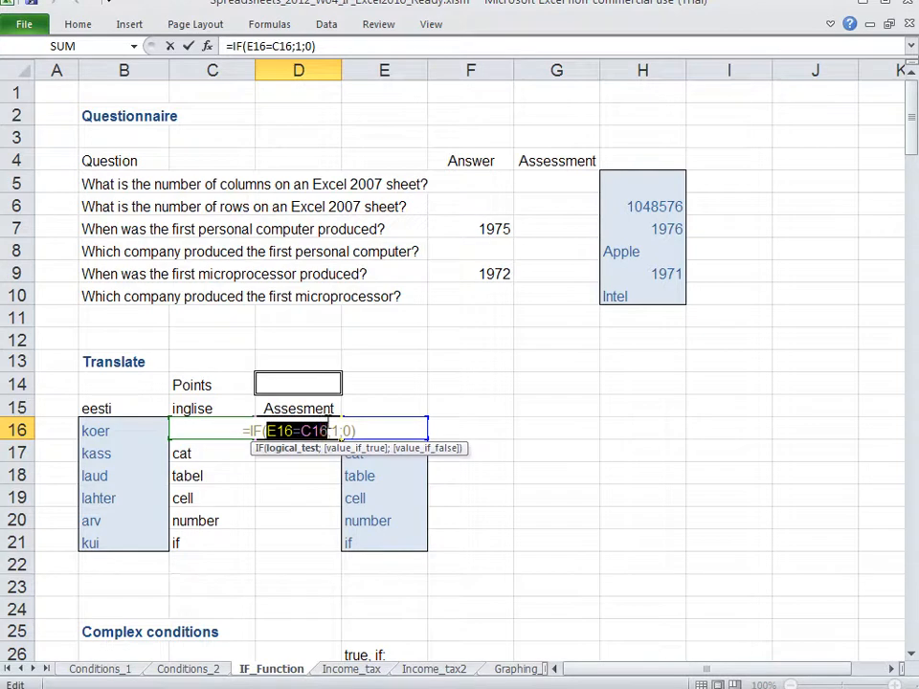
click(334, 431)
click(336, 426)
double_click(348, 429)
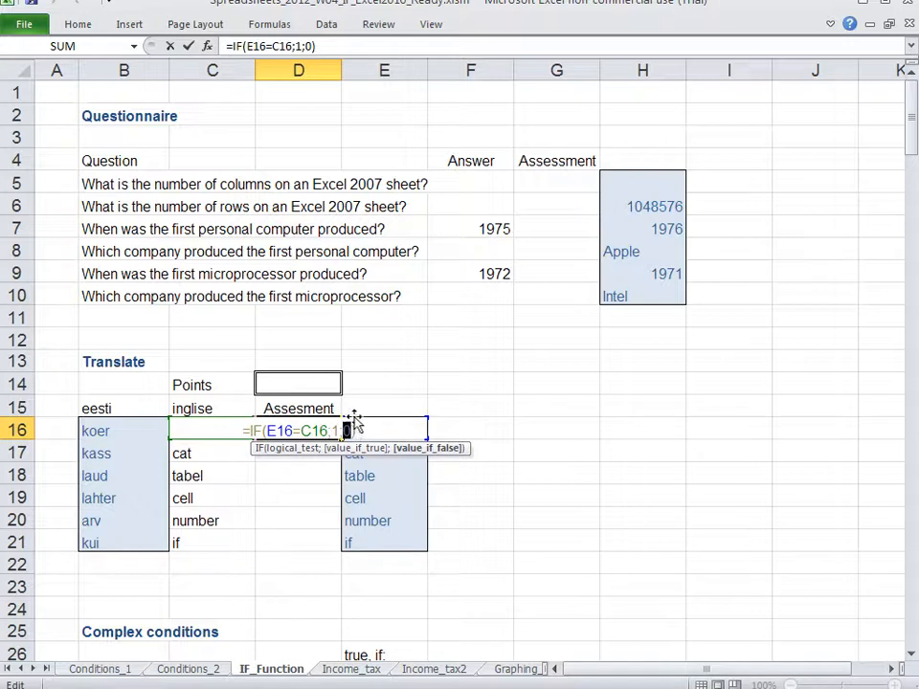
key(Return)
Step: Fill the D16 assessment formula down through D21 and check row 18's assessment against its two compared words
click(306, 430)
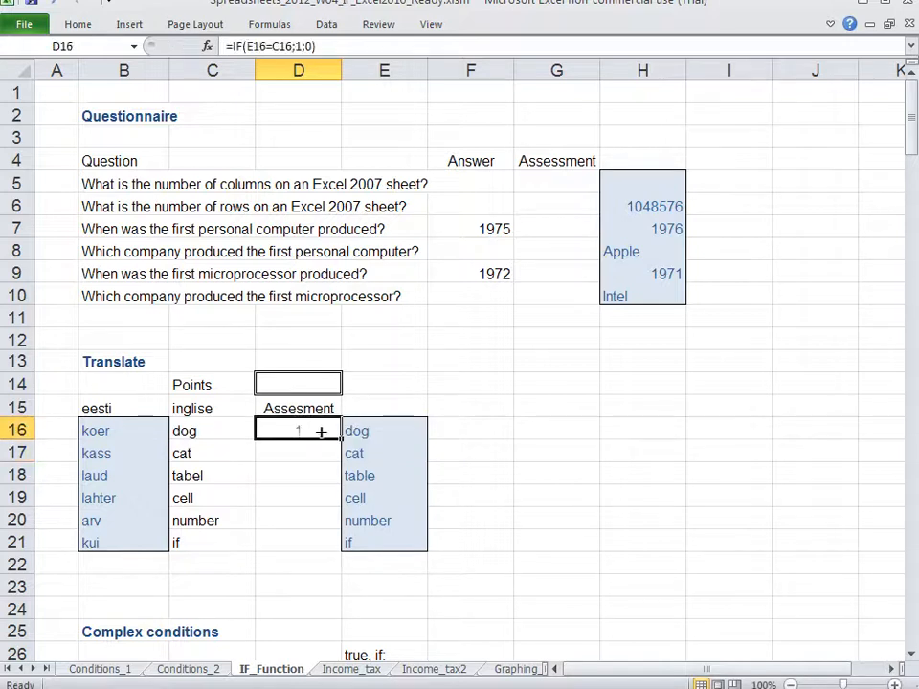
drag(340, 438, 337, 545)
click(298, 473)
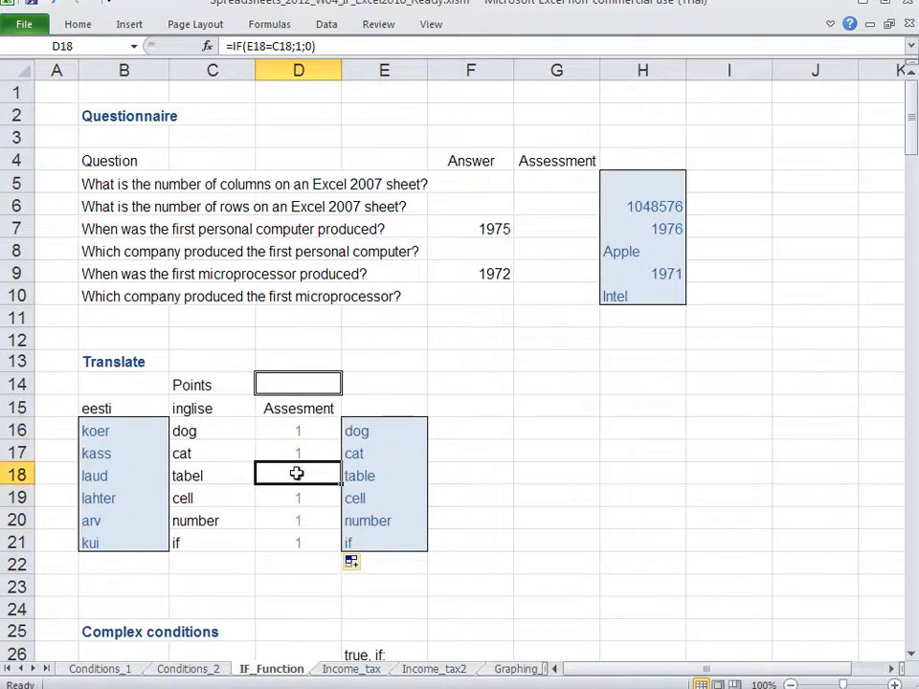
click(362, 476)
click(221, 479)
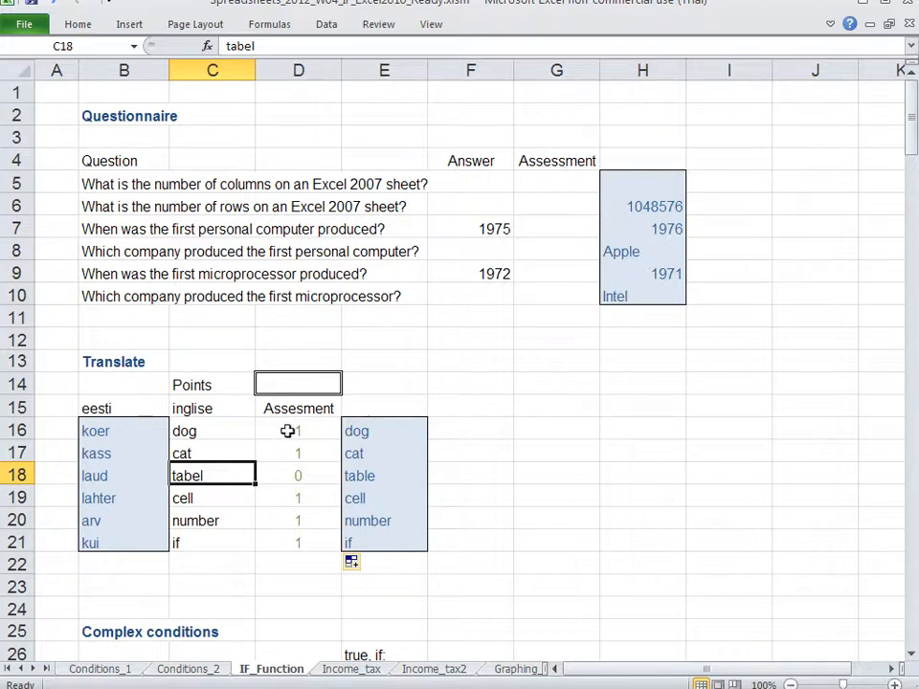
Step: Total the assessments D16:D21 with a SUM formula in the Points cell D14
click(293, 384)
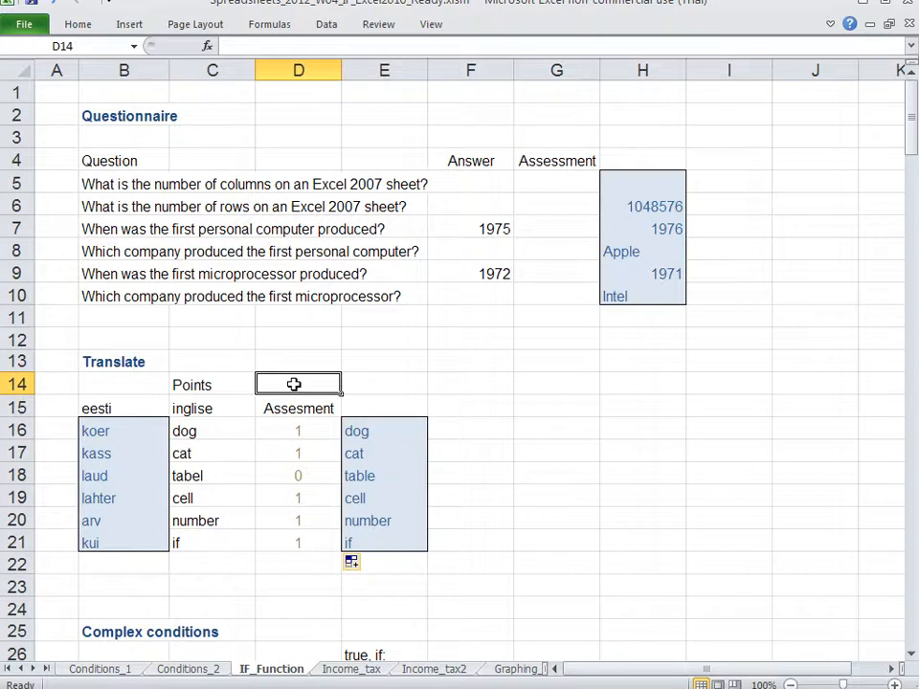
text(=sum)
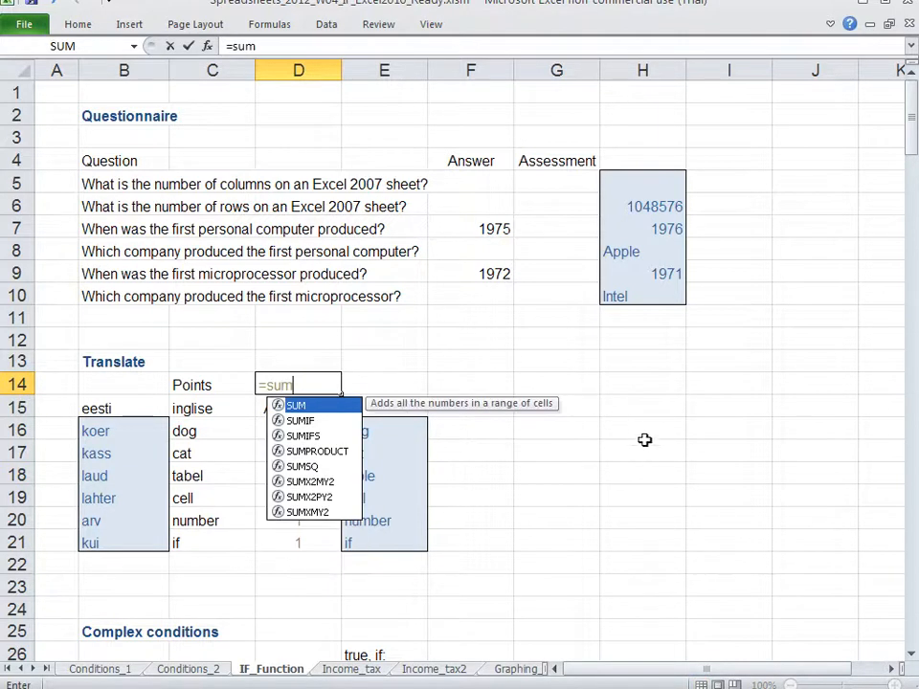
text(()
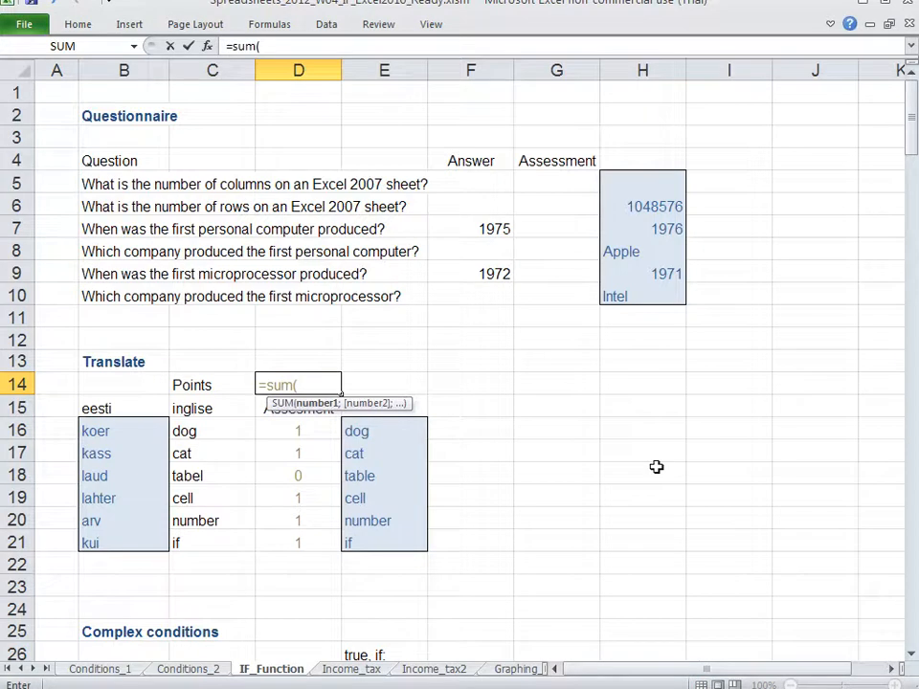
drag(301, 431, 311, 541)
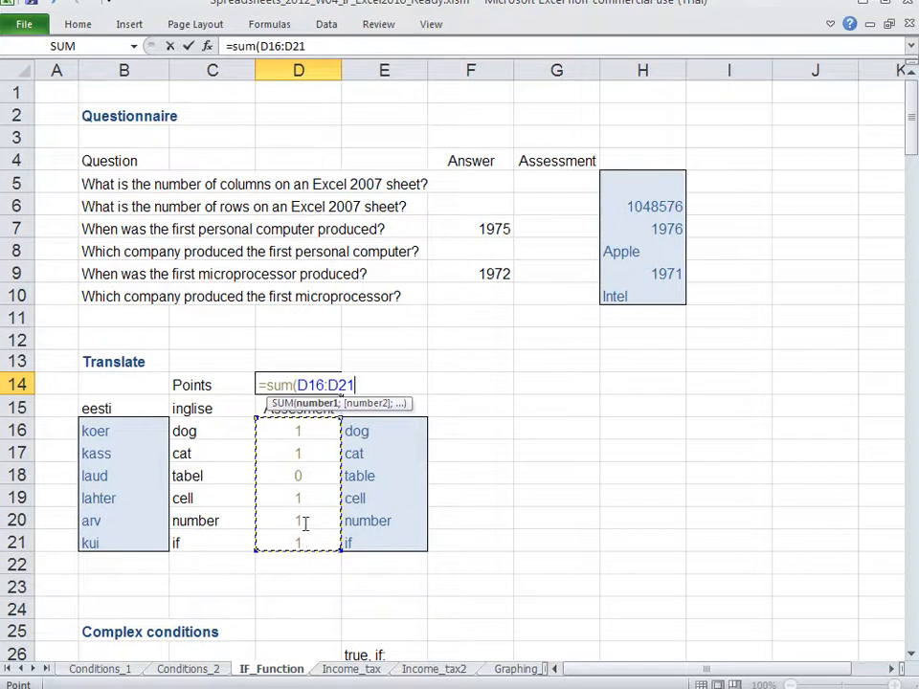
drag(299, 384, 351, 383)
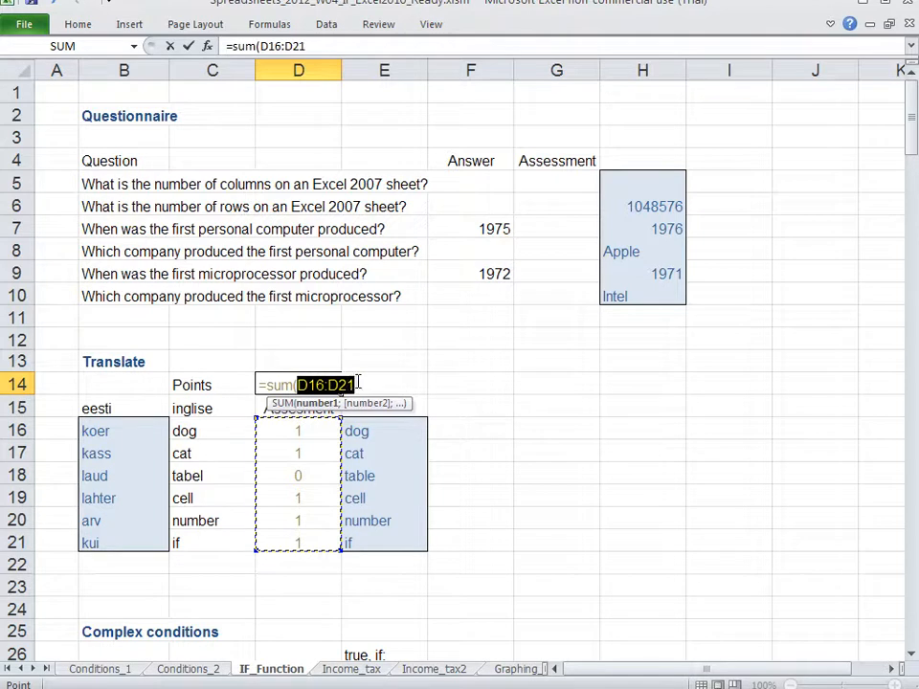
click(327, 383)
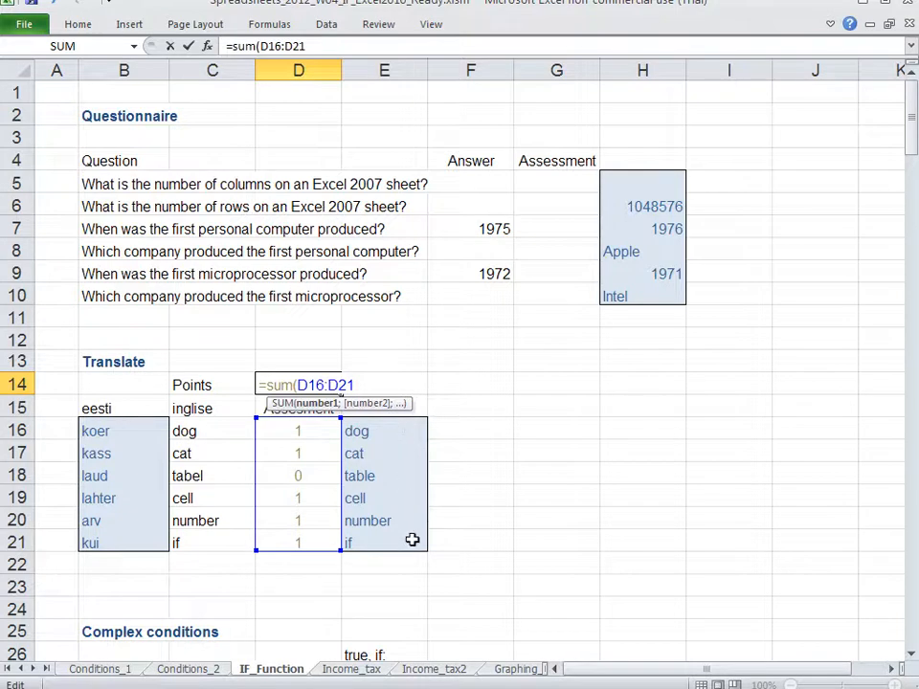
key(Return)
key(Return)
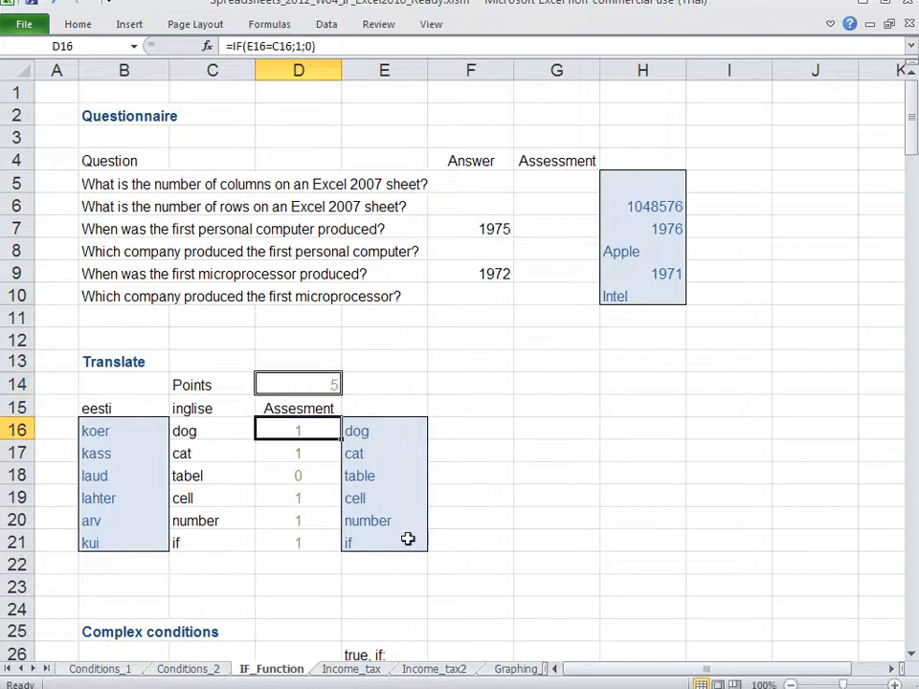
click(321, 384)
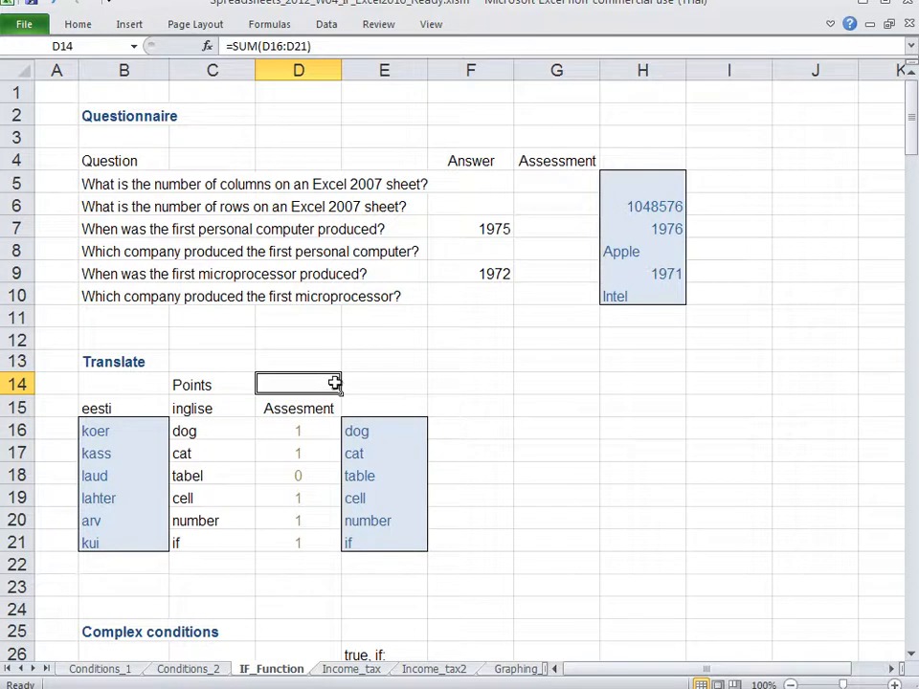
Step: Check how many columns the sheet has by extending a selection from A1 across row 1 to column XFC
click(436, 111)
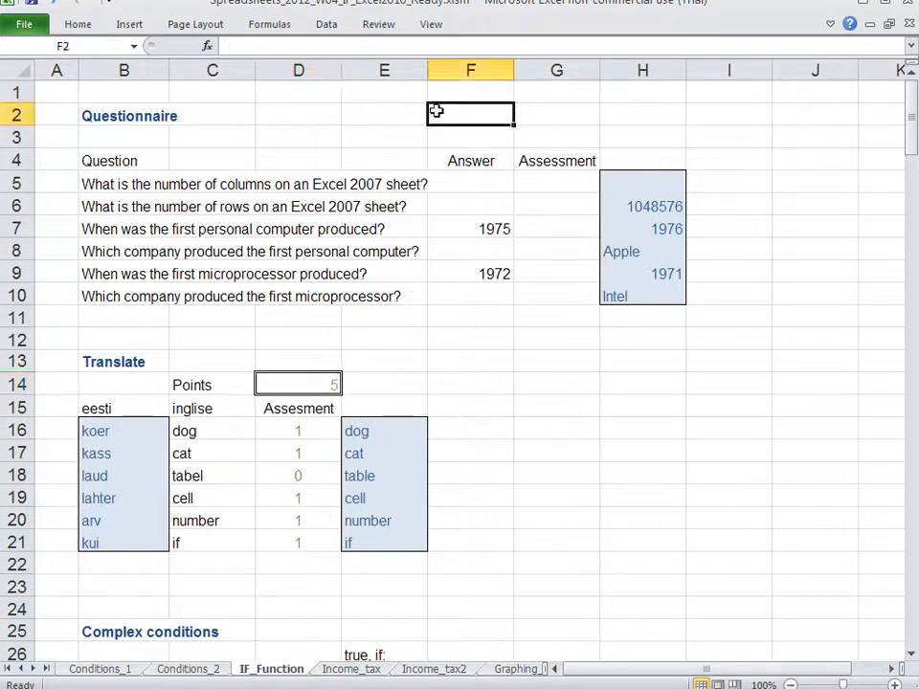
key(ctrl+Left)
key(ctrl+Up)
key(ctrl+Left)
key(ctrl+shift+Right)
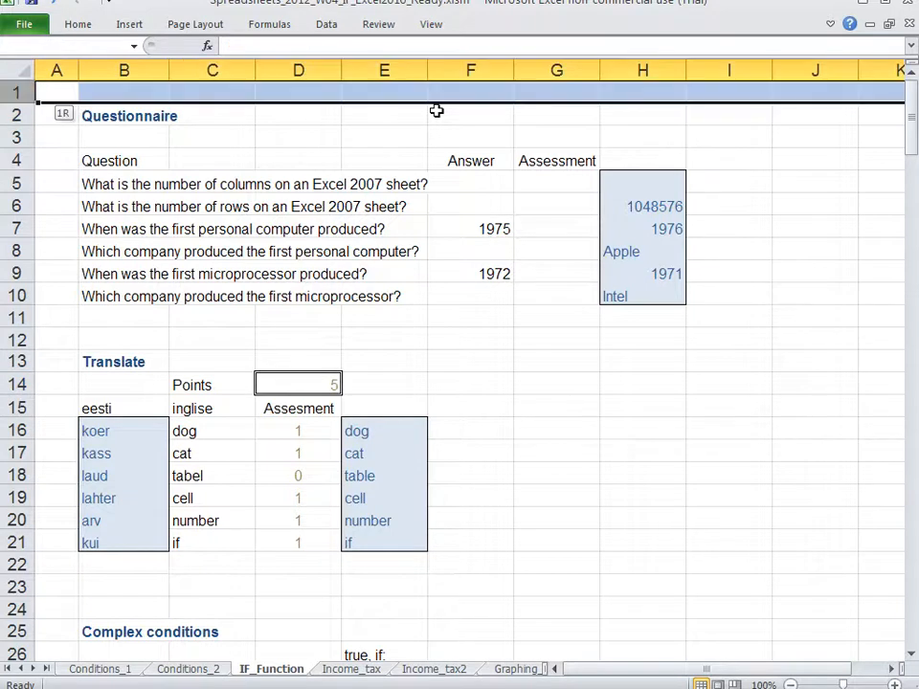
key(shift+Left)
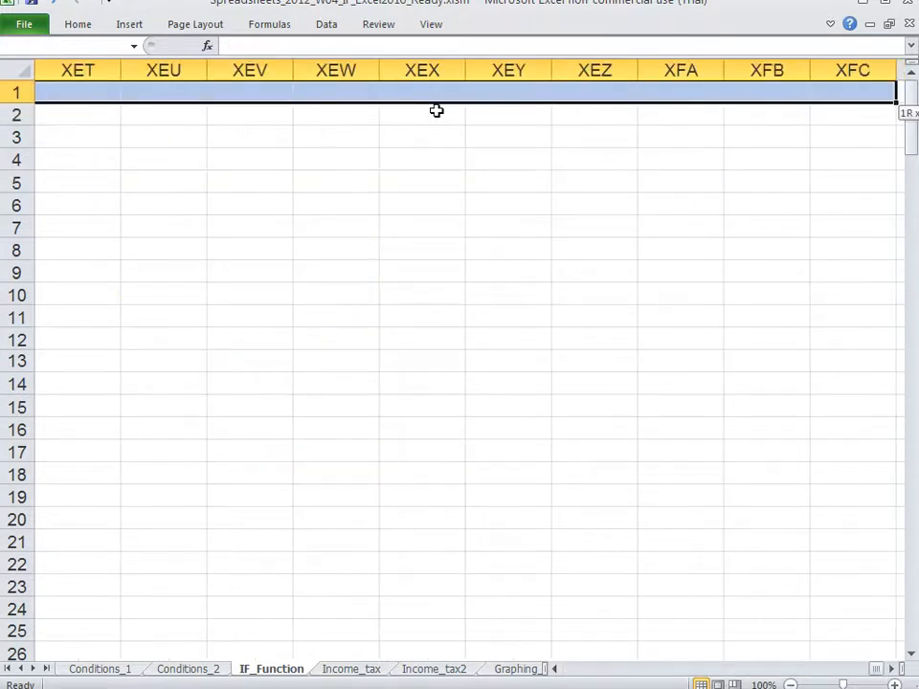
Step: Enter 16384 in F5 as the answer to the number-of-columns question
key(ctrl+Home)
key(Right)
key(Right)
key(Right)
key(Right)
key(Down)
key(Down)
key(Right)
key(Down)
key(Down)
text(16)
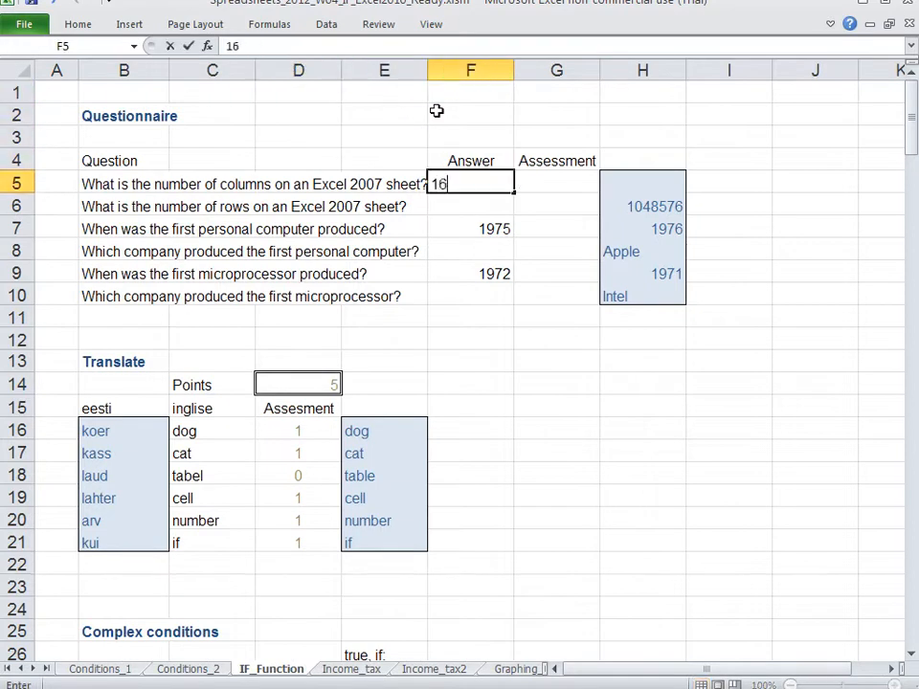
text(384)
key(Return)
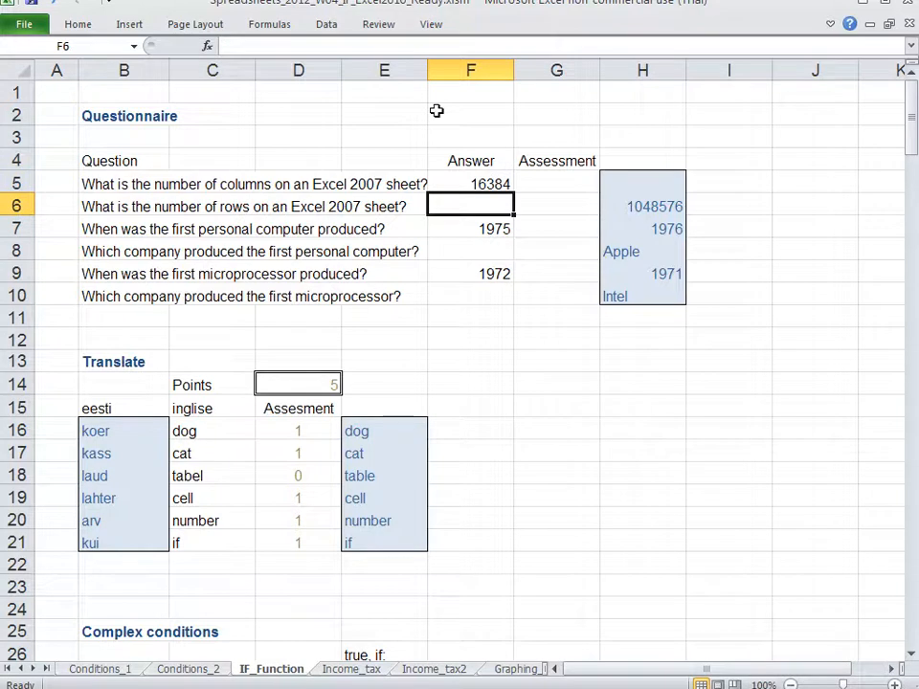
Step: Enter =IF(F5=16384;2;0) in G5 to give 2 points for the correct number-of-columns answer and 0 otherwise
key(Up)
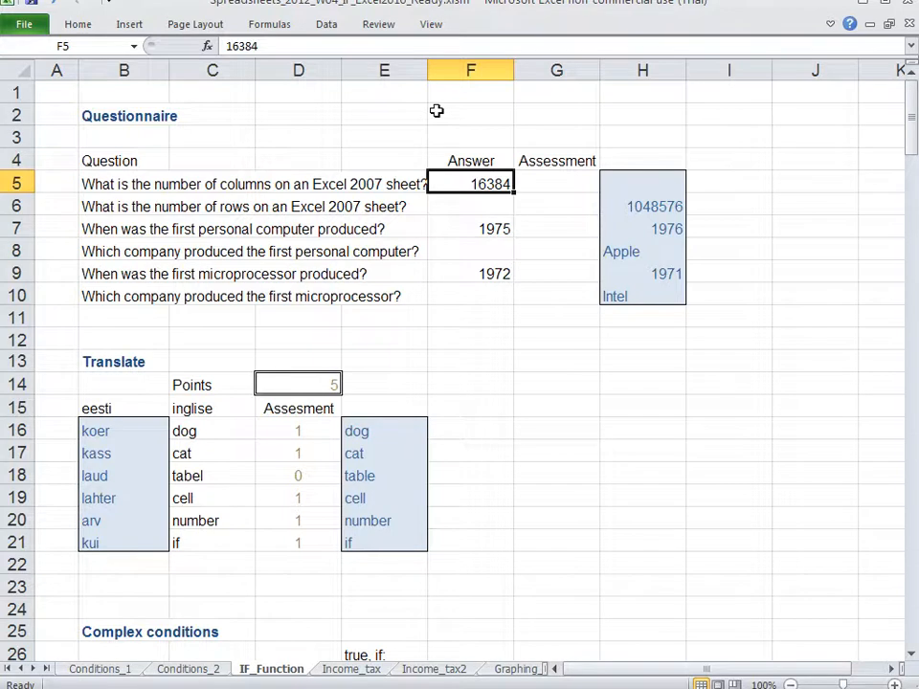
key(Right)
text(=)
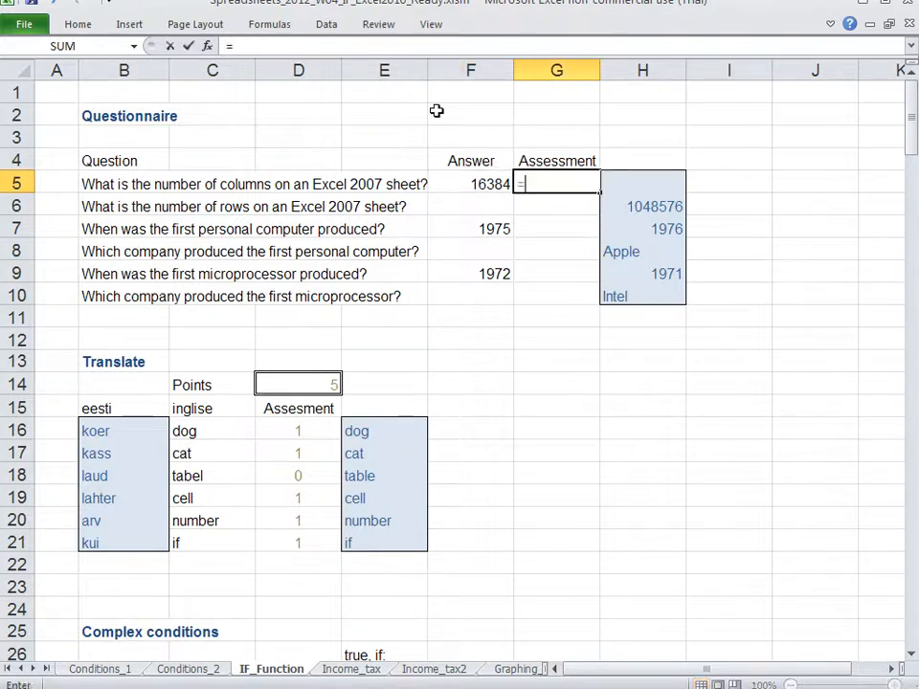
text(if()
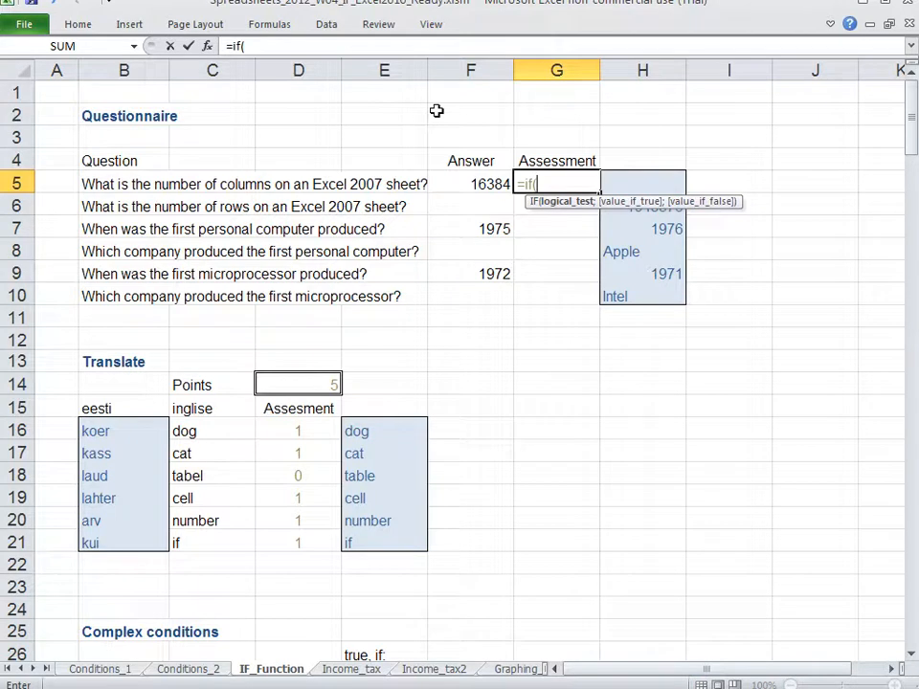
key(Left)
text(=)
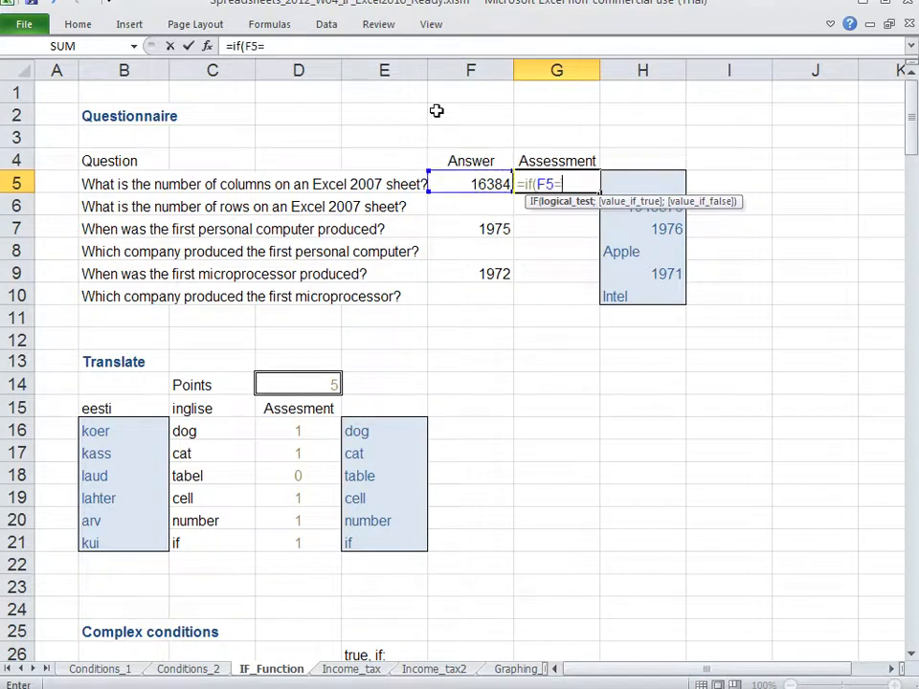
text(16384)
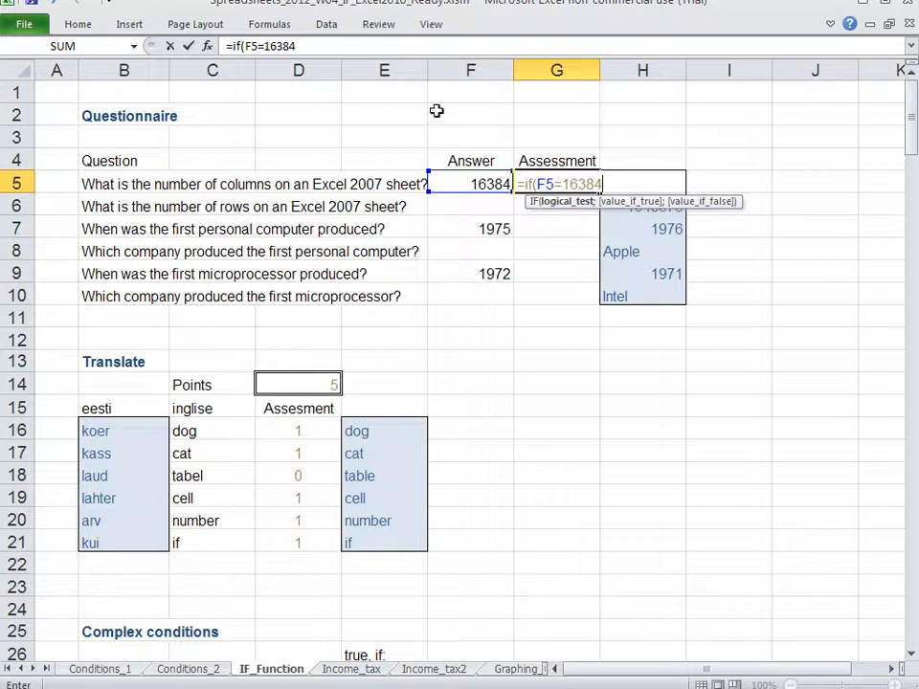
text(;2)
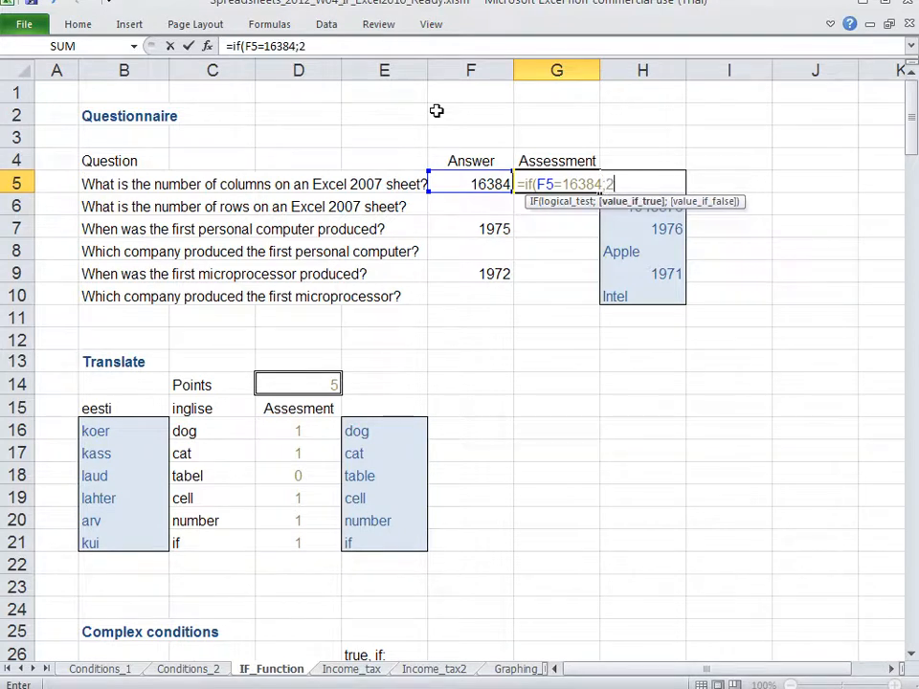
text(;)
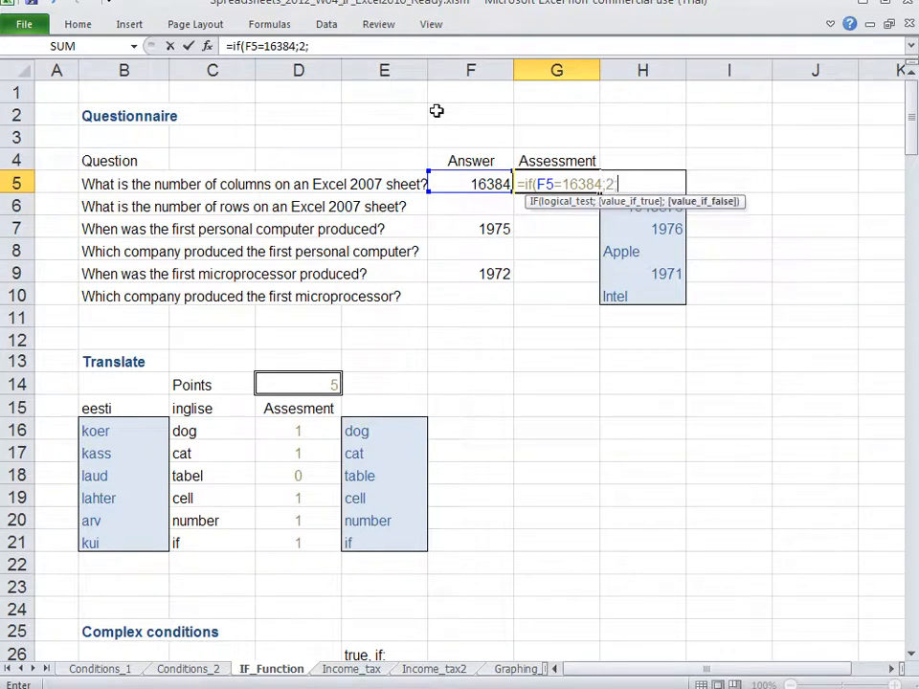
text(0))
key(Return)
Step: Review the G5 formula, examining its condition, the hard-coded correct answer and the whole IF expression
key(Up)
key(F2)
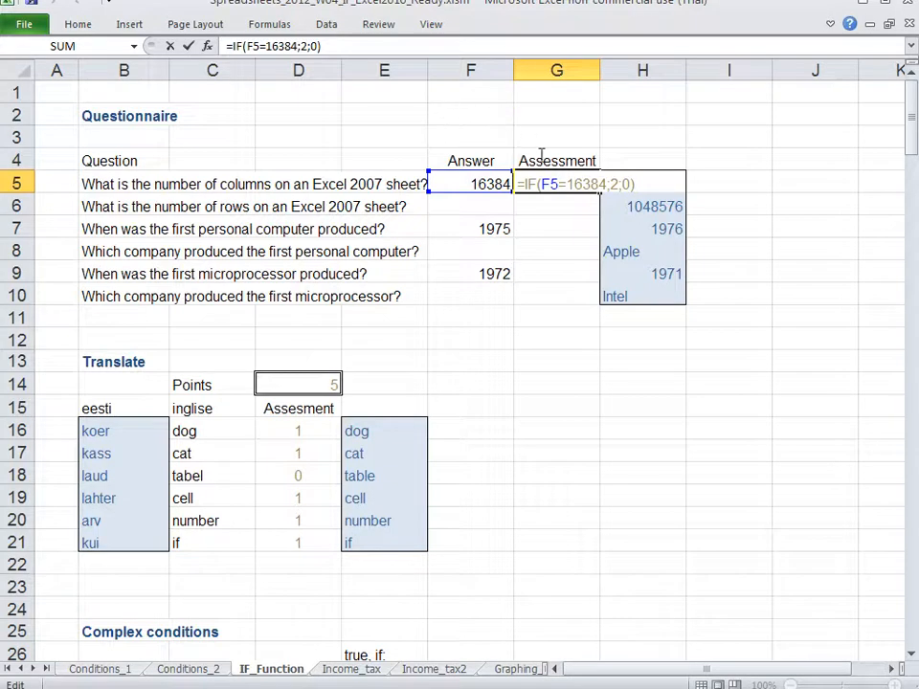
drag(544, 182, 607, 184)
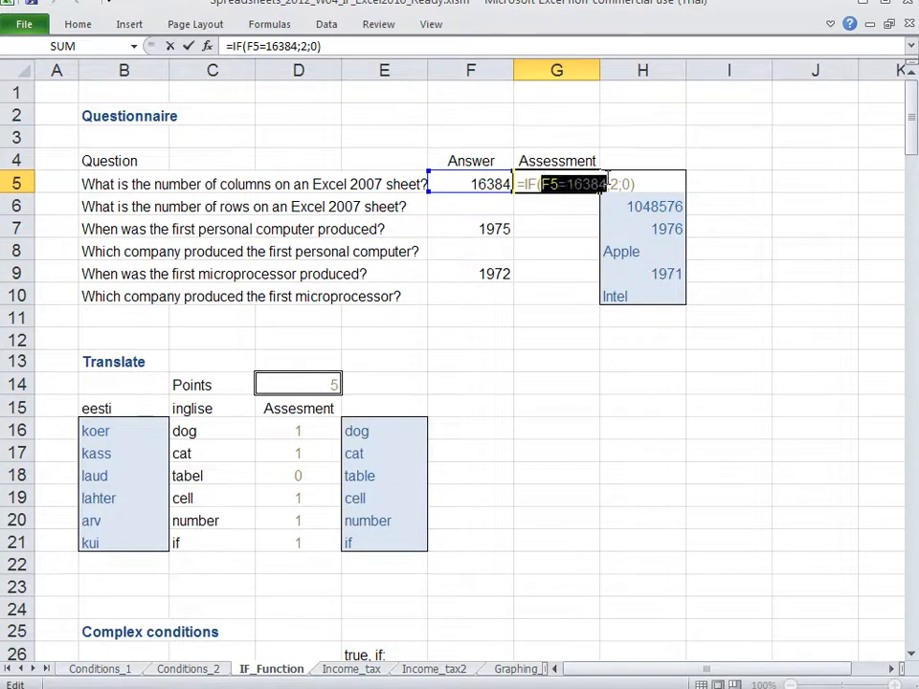
click(578, 182)
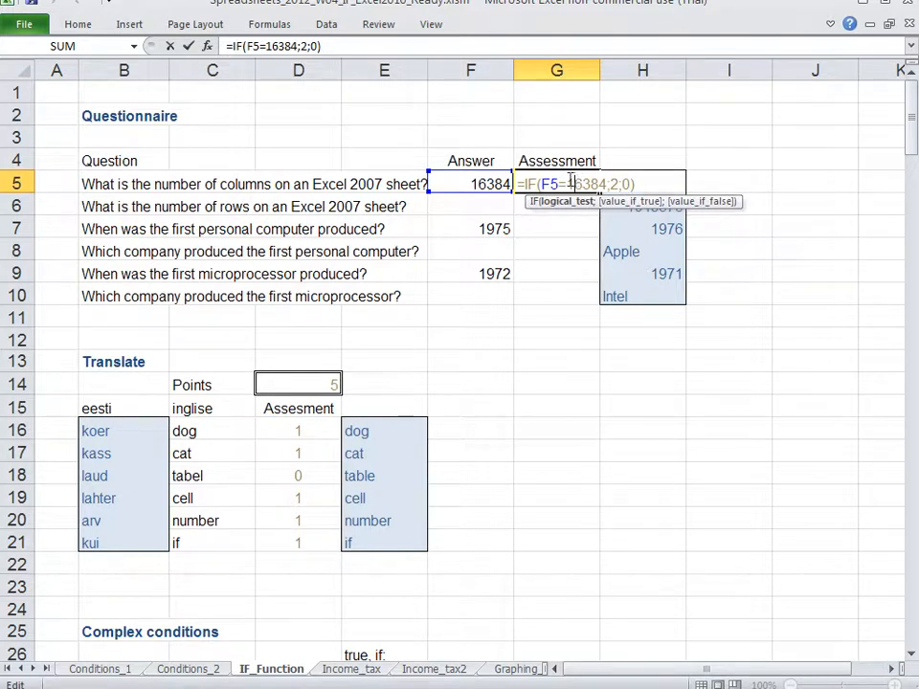
drag(566, 182, 583, 183)
drag(526, 183, 654, 184)
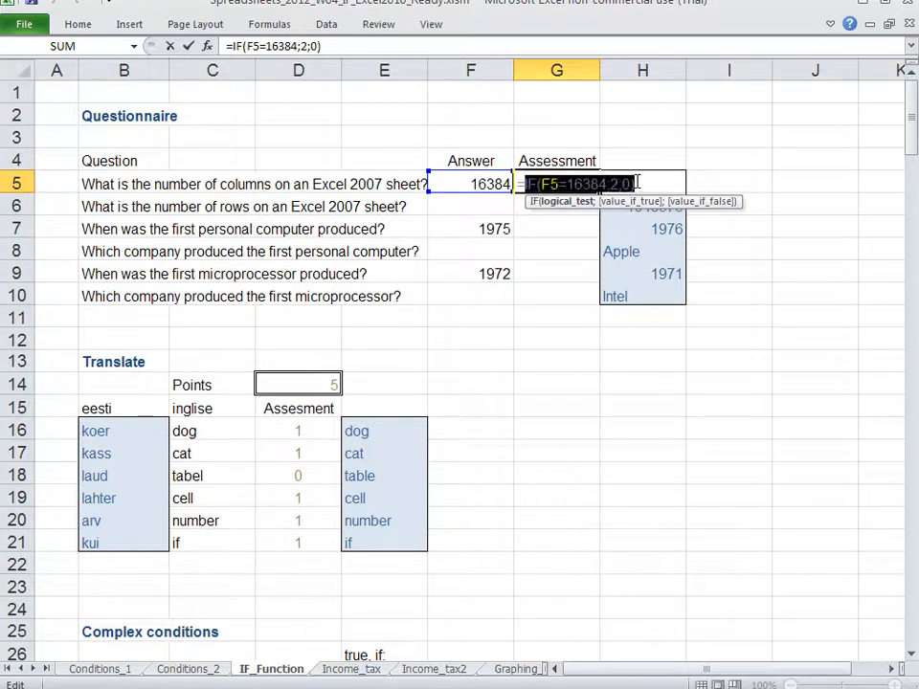
key(Return)
Step: Enter 16384 in H5 as the correct answer to the number-of-columns question
click(633, 178)
text(1)
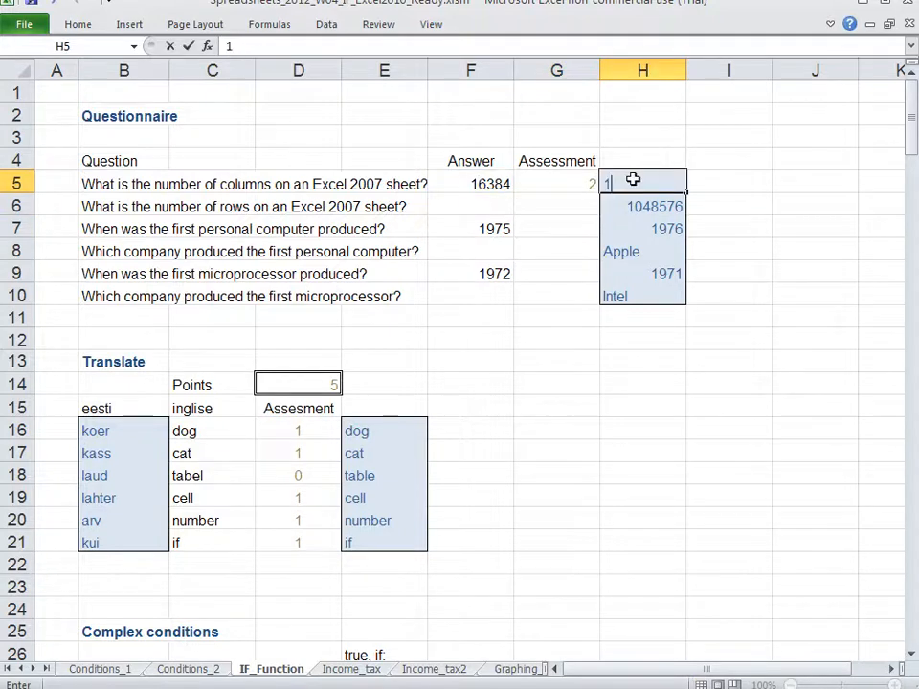
text(6384)
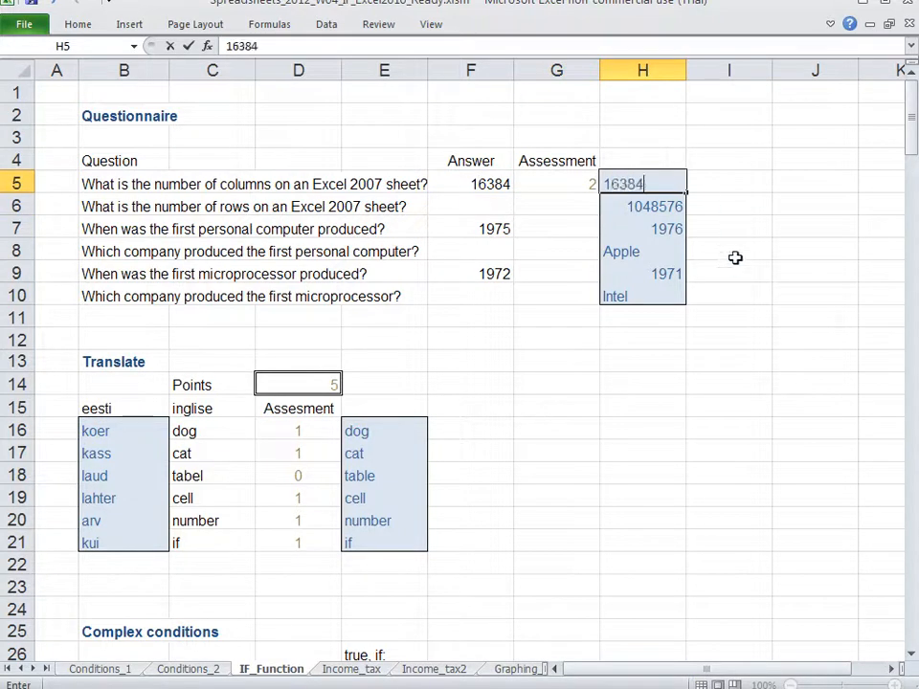
key(Return)
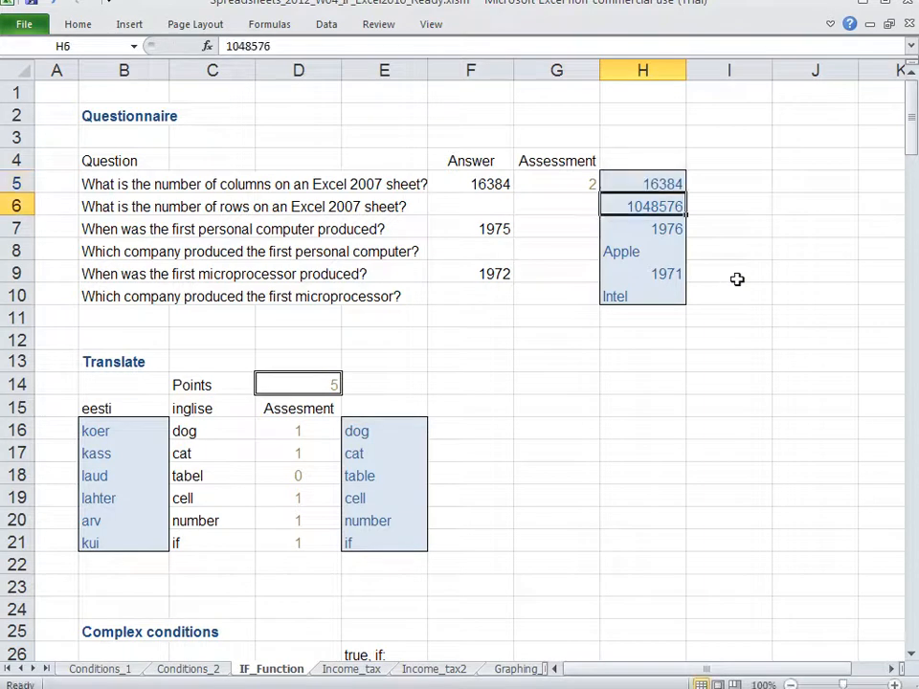
Step: Replace the condition in the G5 assessment formula with H5=F5, keeping the 2 and 0 results
key(Up)
key(Left)
key(F2)
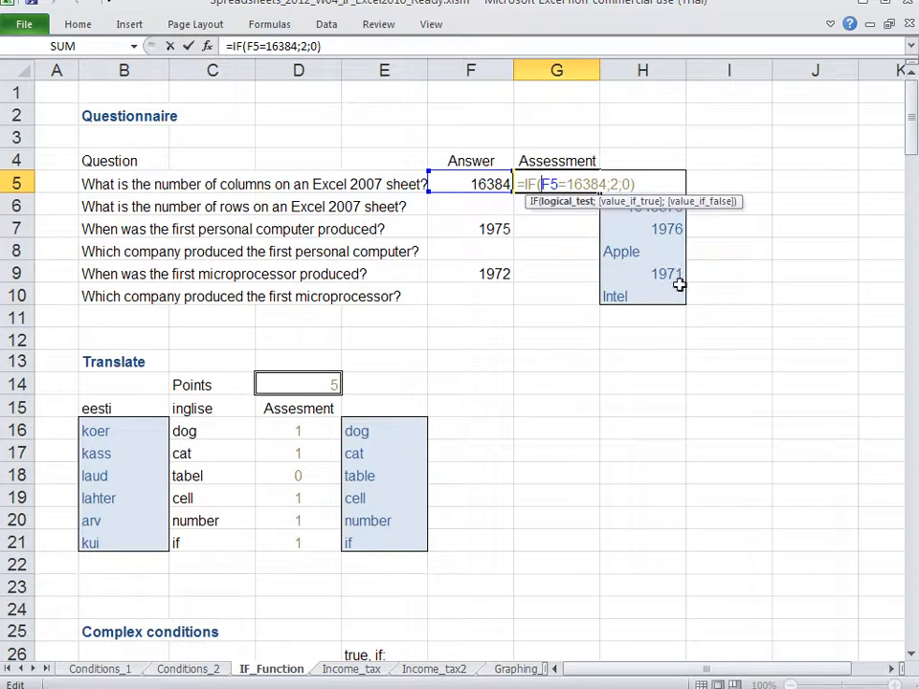
key(Left)
key(Delete)
key(Delete)
key(Delete)
key(Delete)
key(Delete)
key(Delete)
key(Delete)
key(Delete)
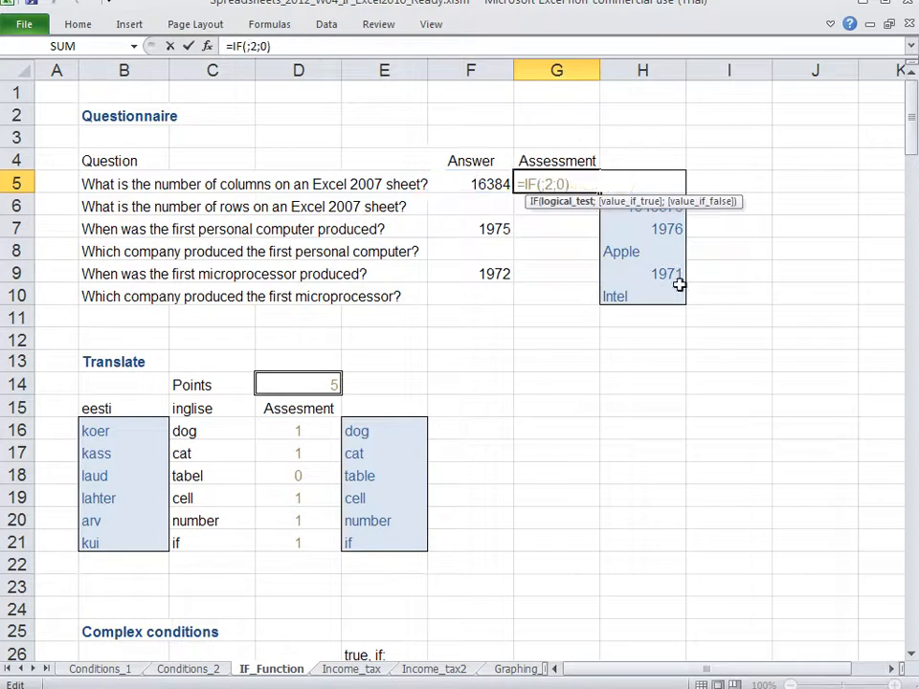
text(h5=)
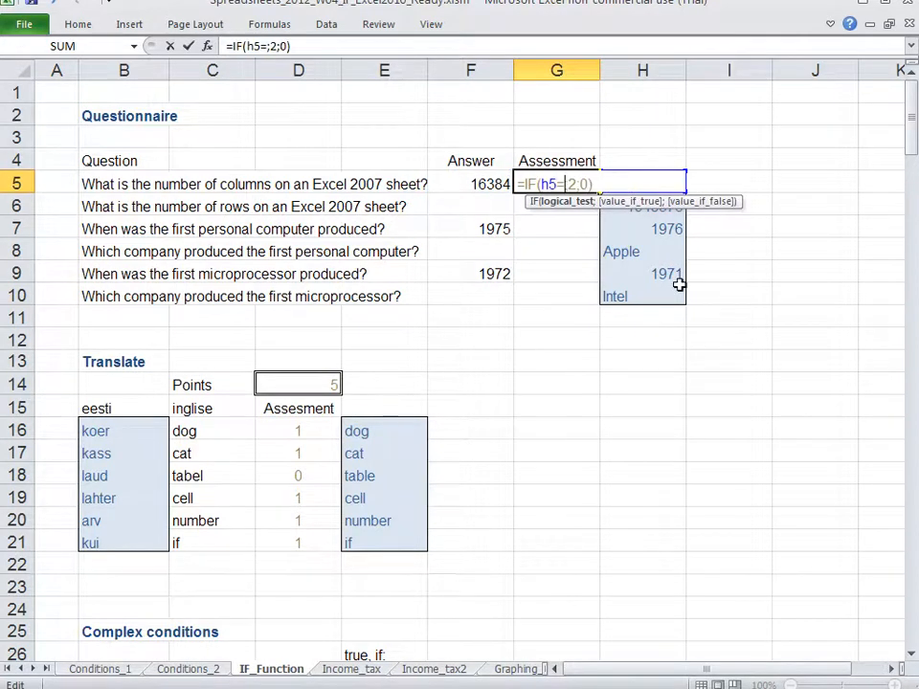
text(f5)
key(Return)
Step: Check which cells the G5 assessment formula compares, including the correct answer in H5
key(Up)
key(F2)
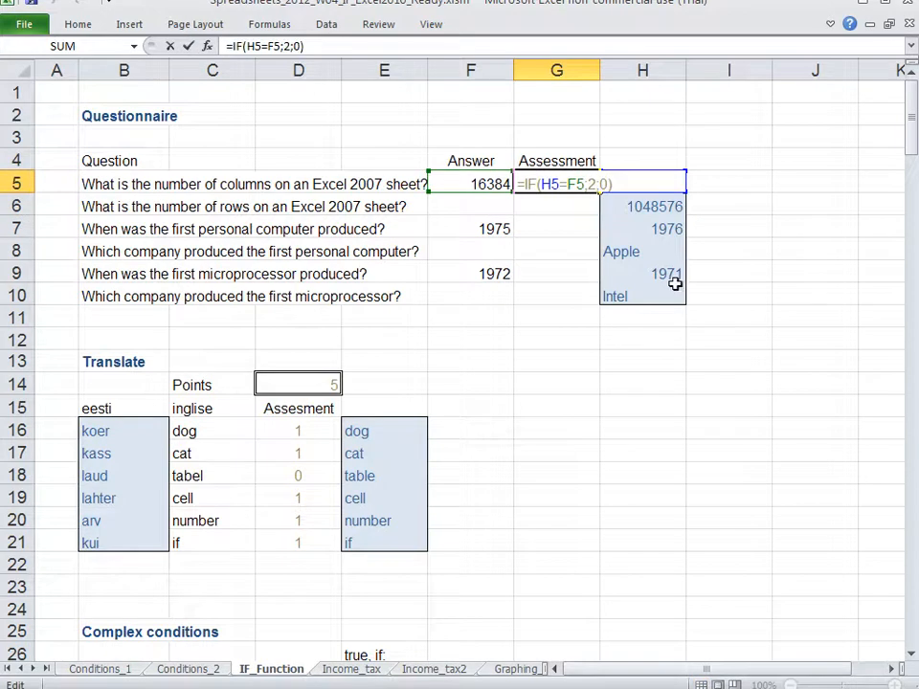
key(ctrl+Return)
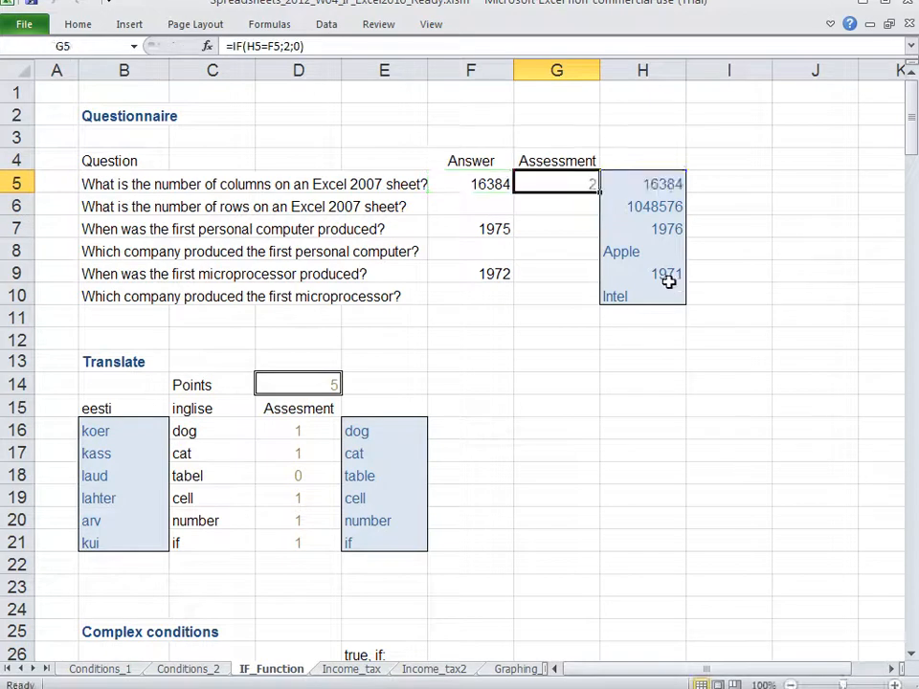
click(655, 183)
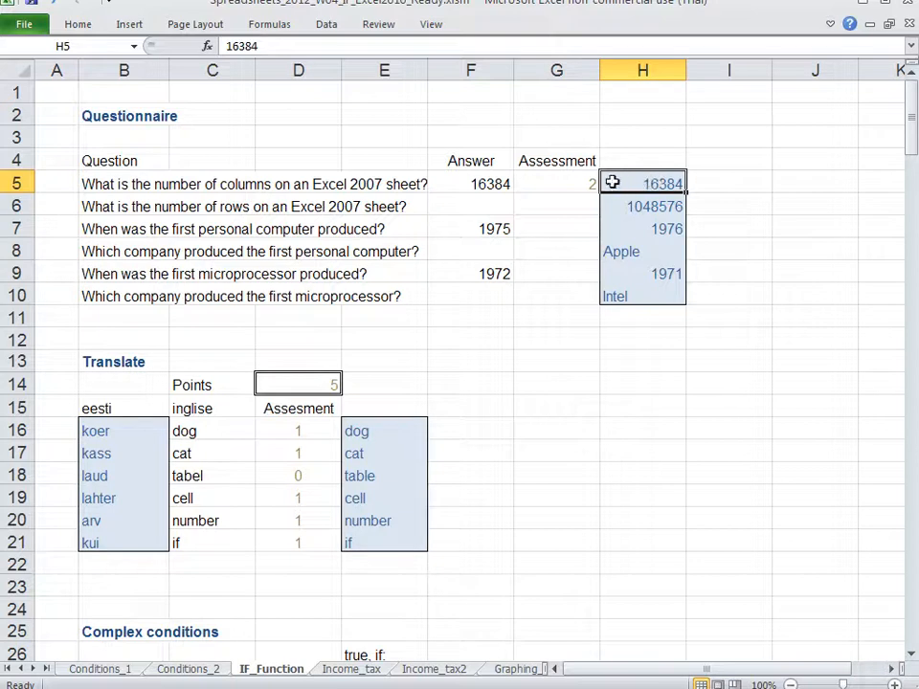
double_click(564, 183)
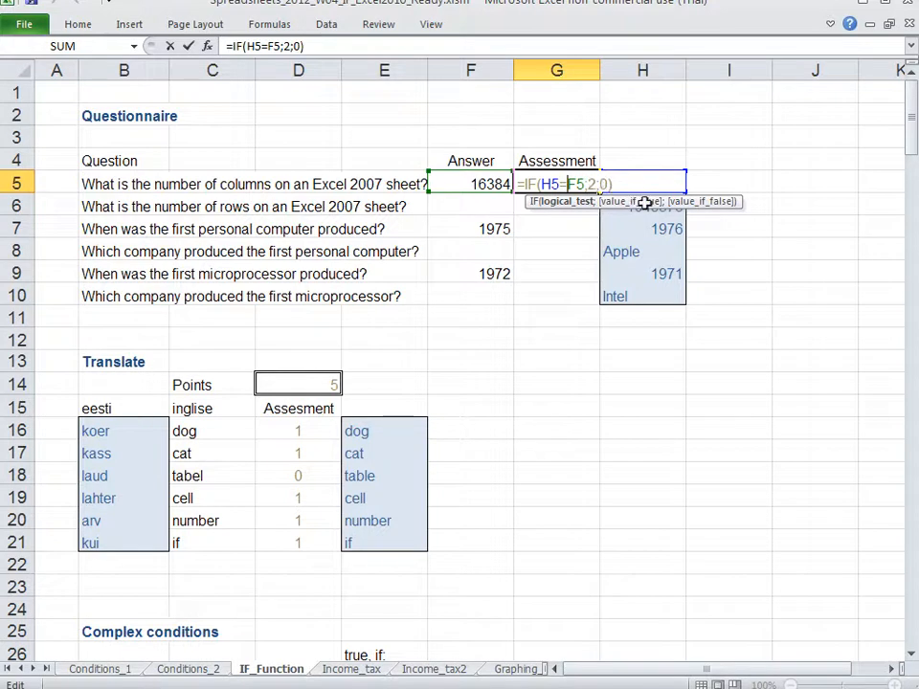
key(Return)
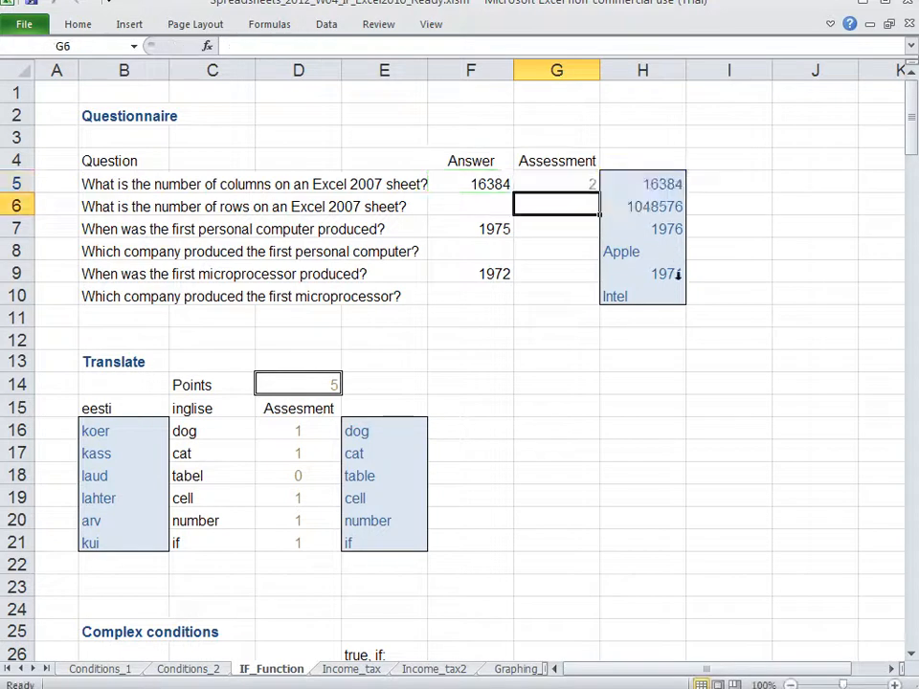
Step: Hide the correct-answers column H and unhide it again through its neighbouring columns G and I
right_click(642, 74)
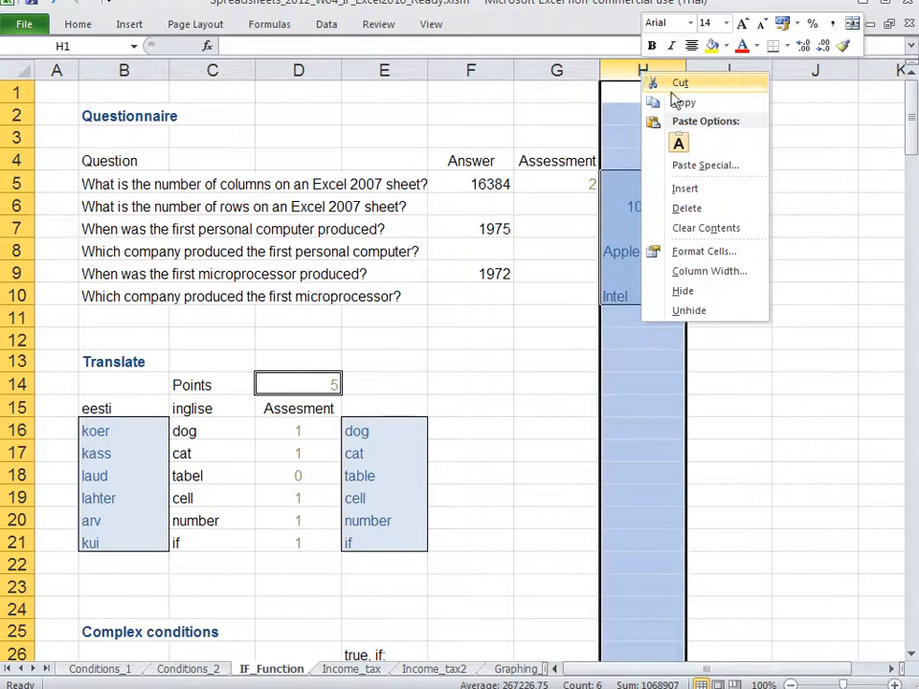
click(698, 295)
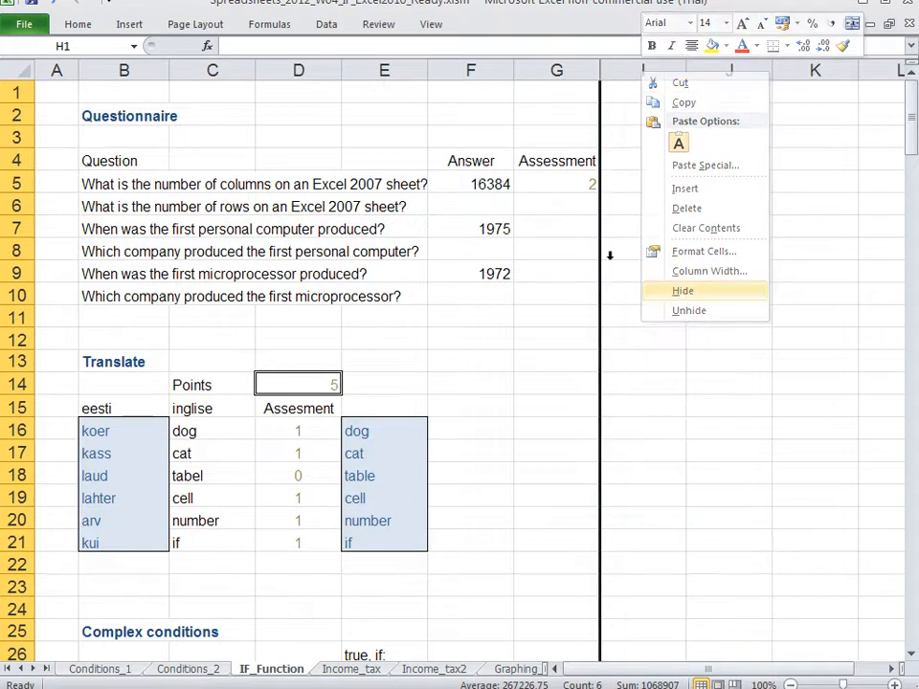
drag(557, 69, 650, 70)
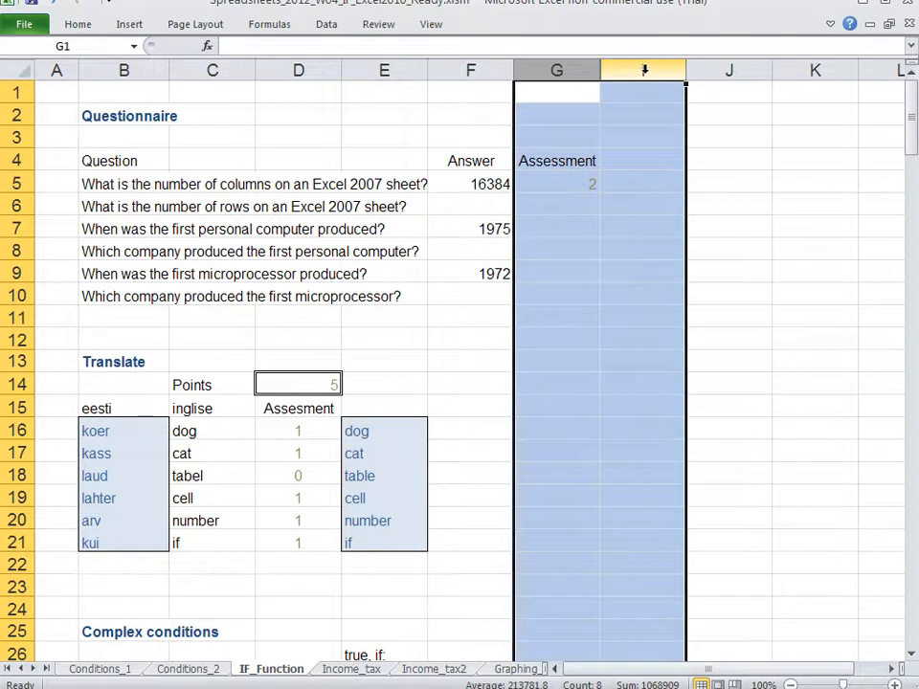
right_click(638, 70)
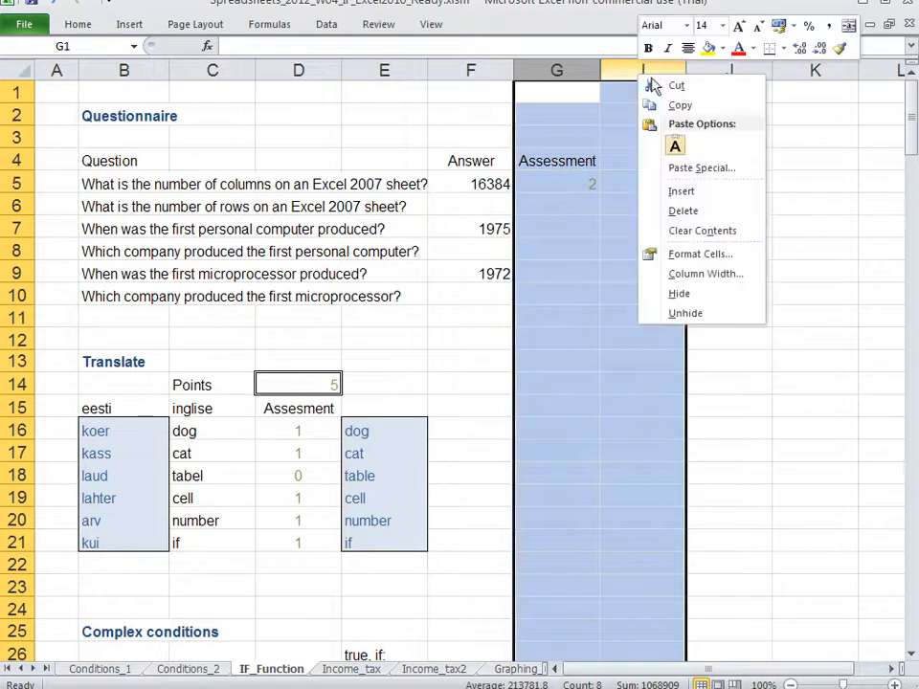
click(649, 314)
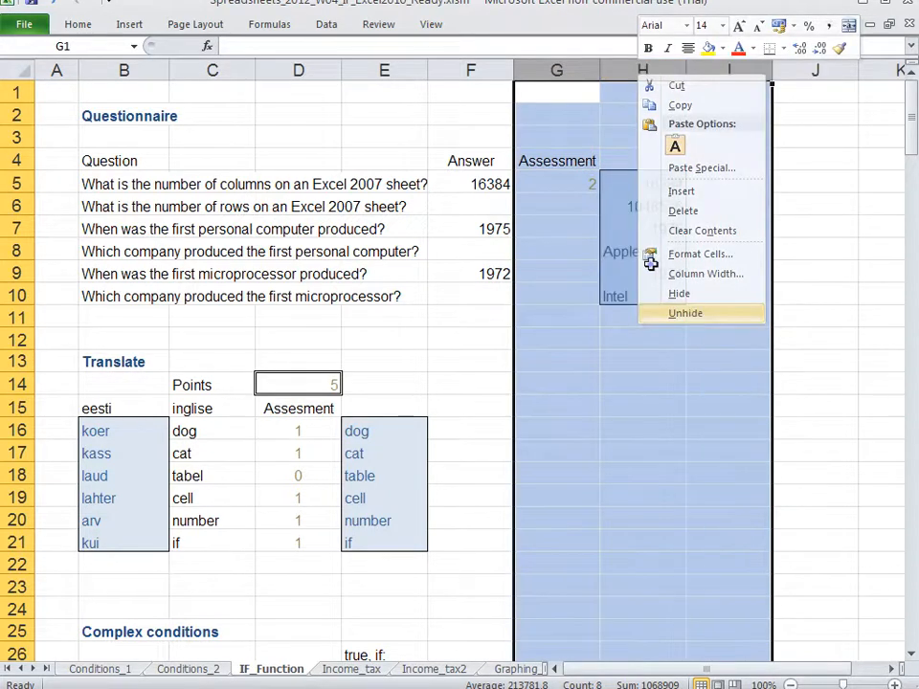
click(651, 267)
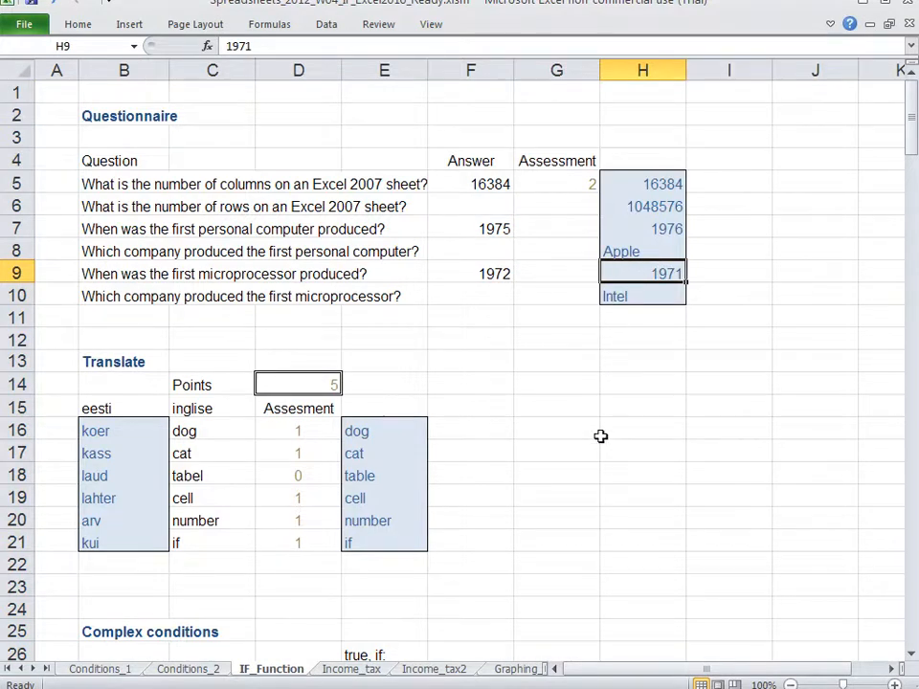
Step: Create names for the Complex conditions values from the selection B27:C30, using only the left column's labels
scroll(600, 436, down, 3)
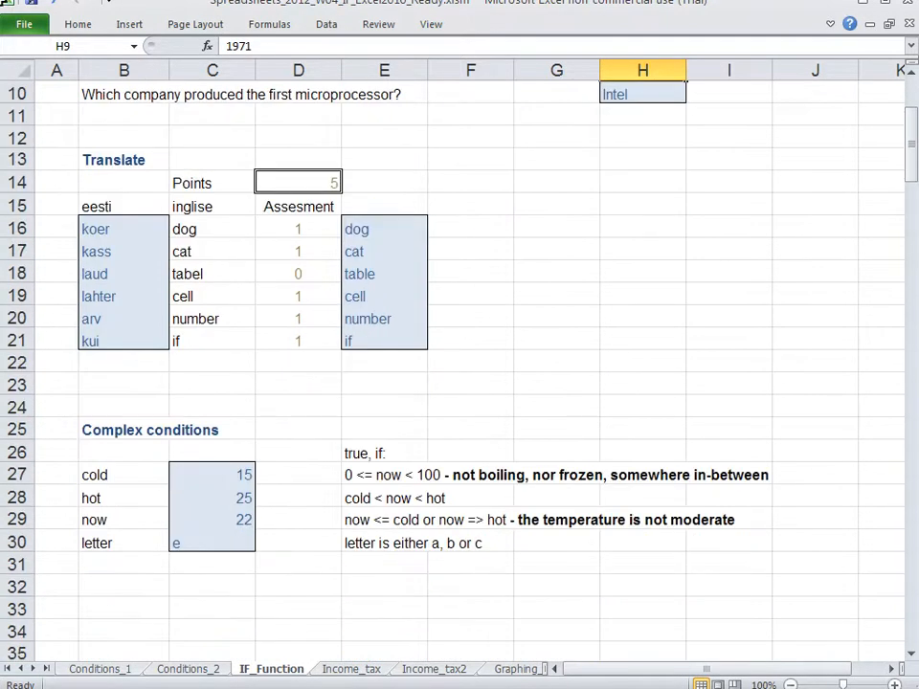
click(300, 473)
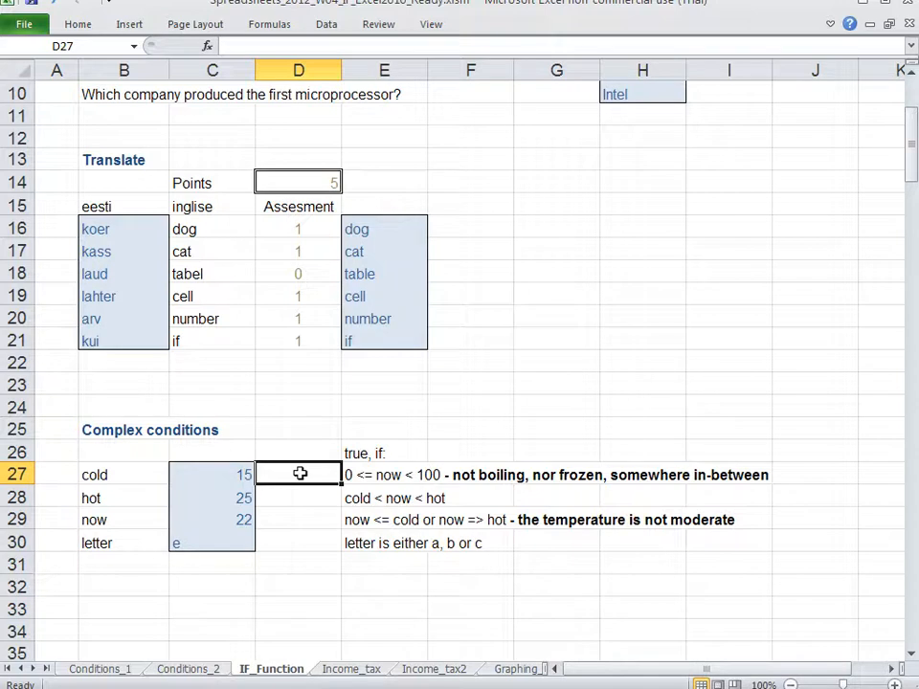
click(226, 473)
drag(137, 475, 211, 542)
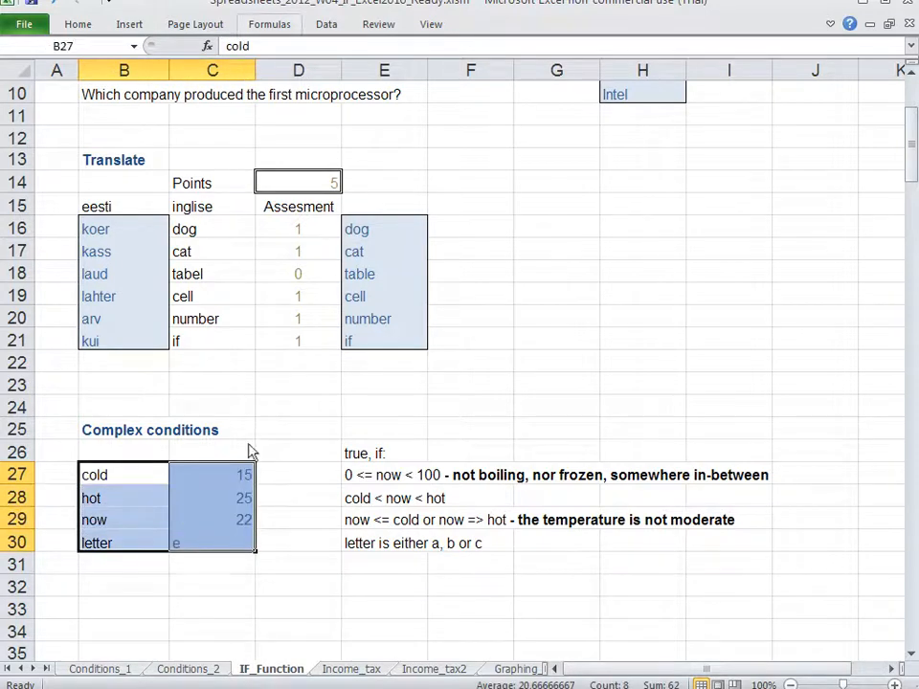
click(270, 25)
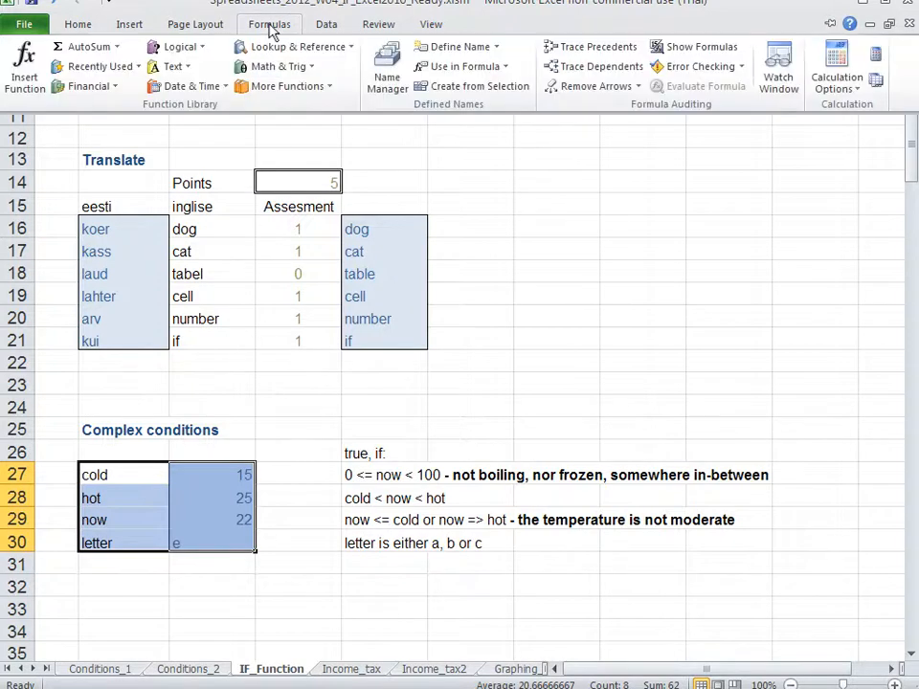
click(488, 88)
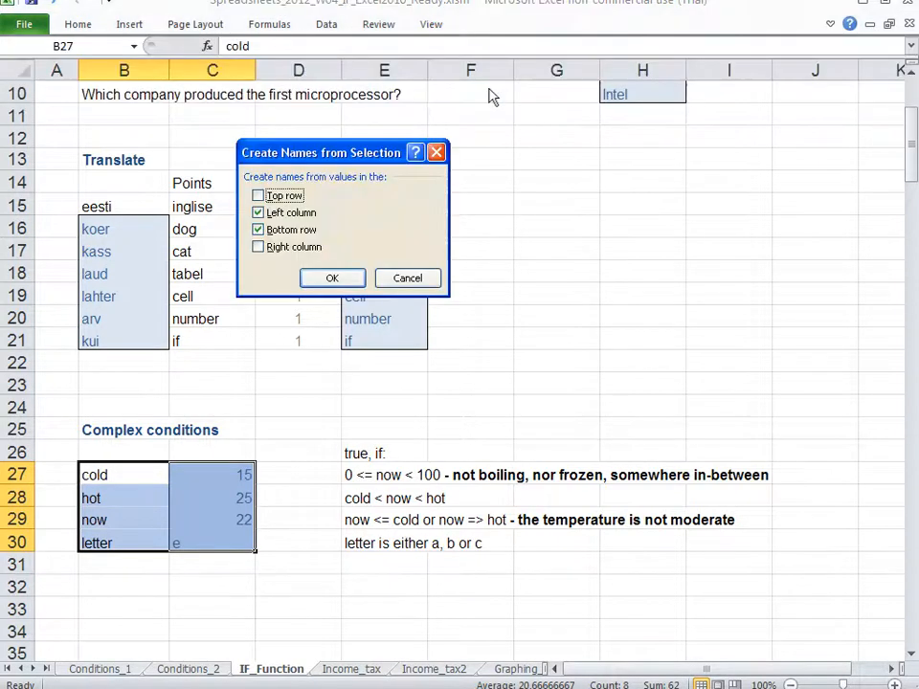
click(287, 232)
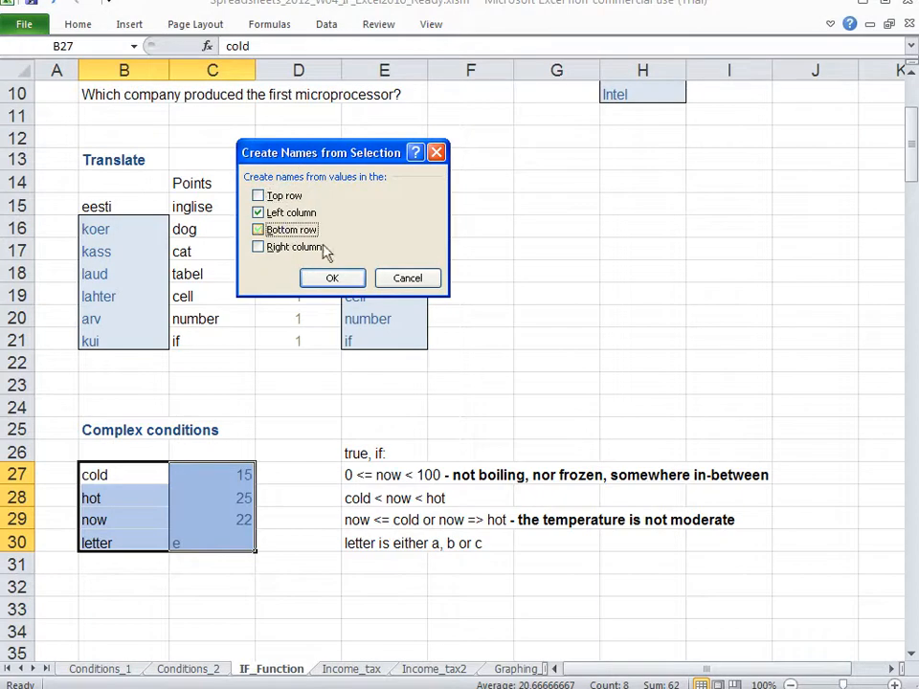
click(331, 277)
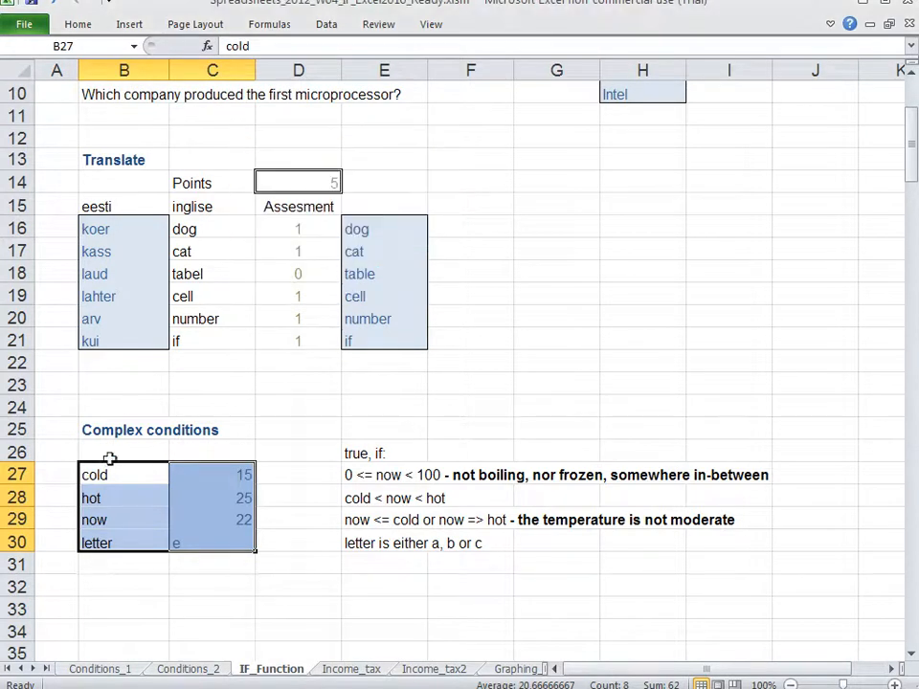
Step: Check the Complex conditions labels in column B and the cell name assigned to the letter value in C30
drag(99, 524, 112, 475)
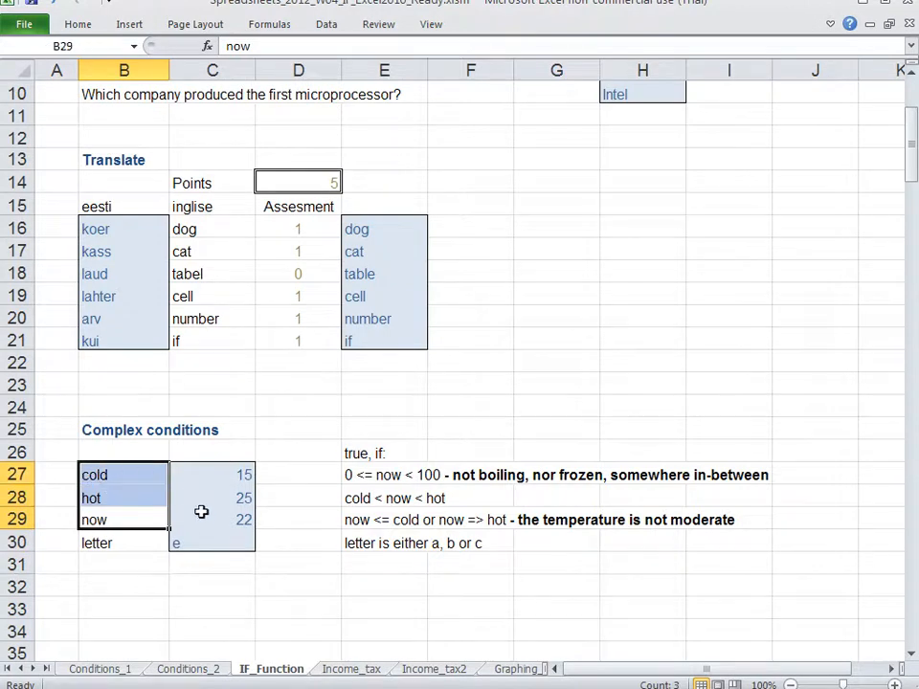
drag(209, 543, 212, 475)
click(97, 46)
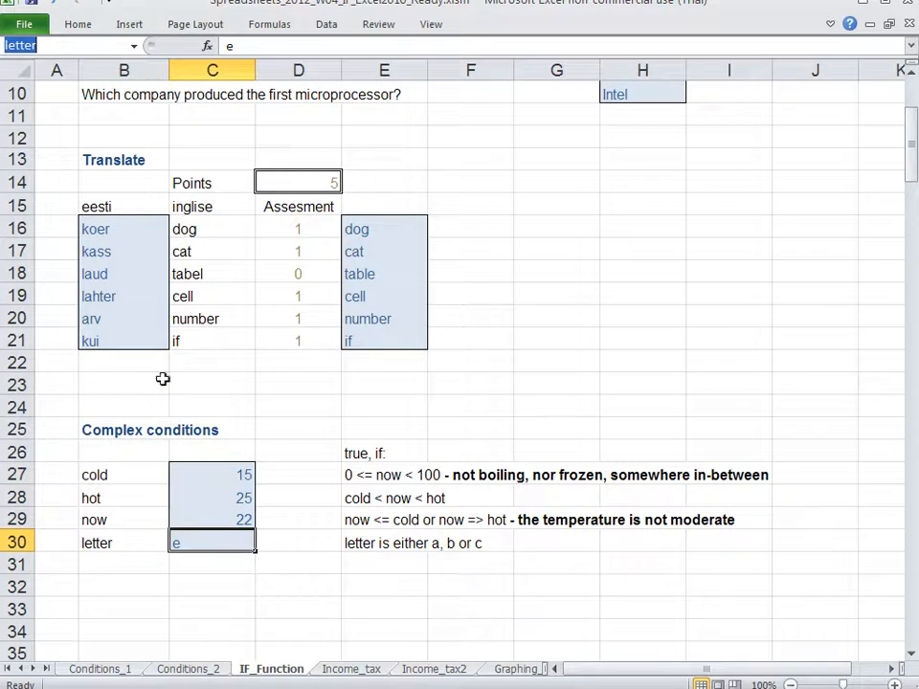
key(Escape)
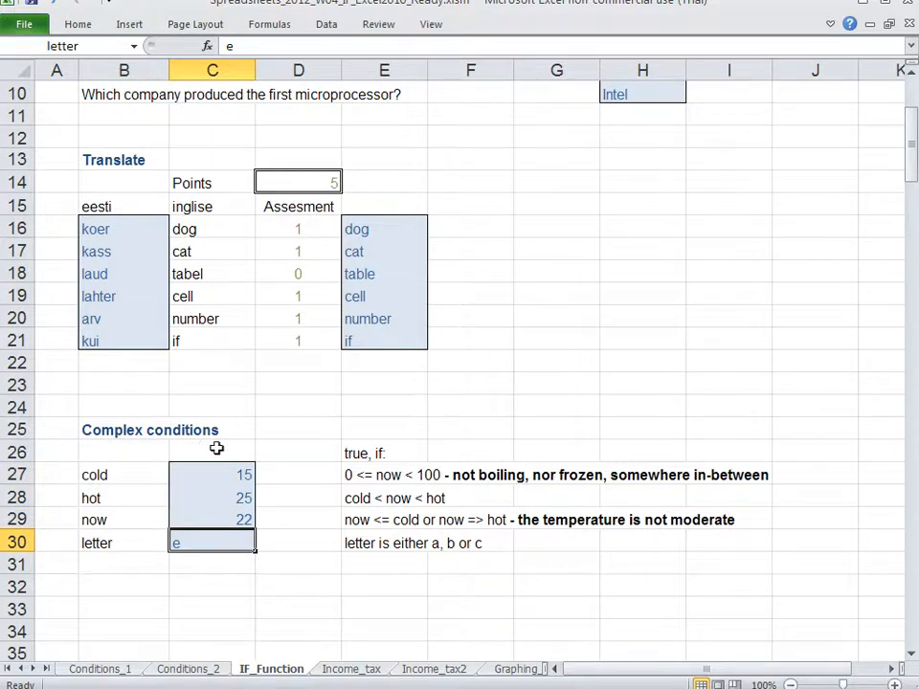
Step: Start an IF formula in D27 with the condition 0<=now
click(316, 472)
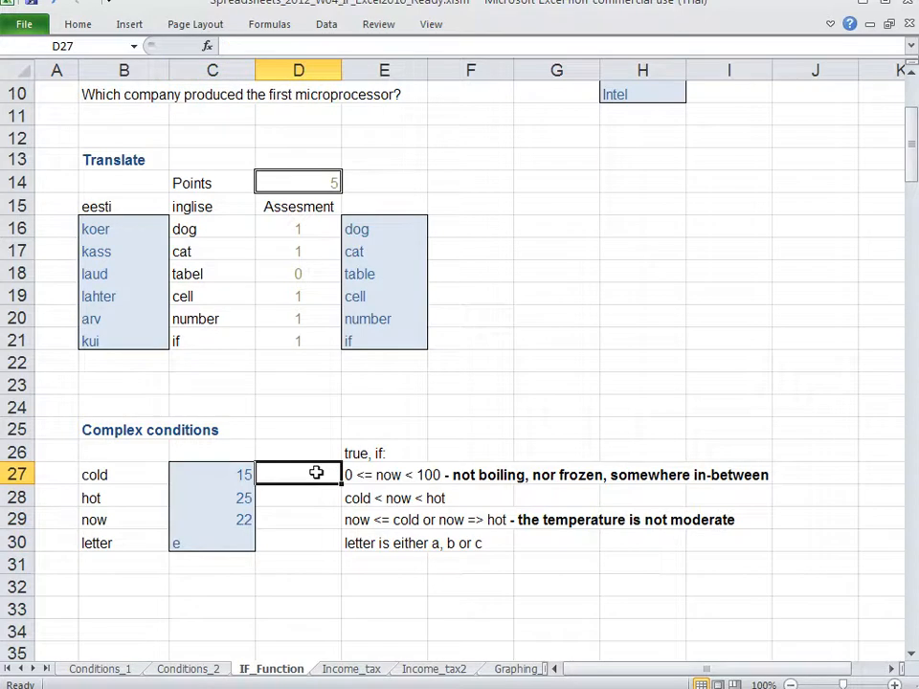
text(=)
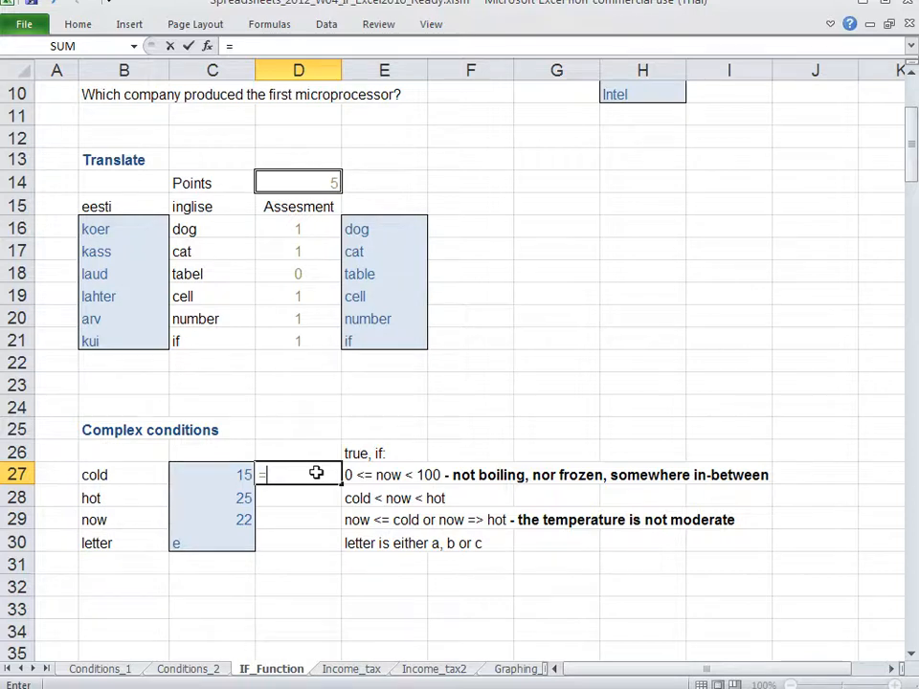
text(if()
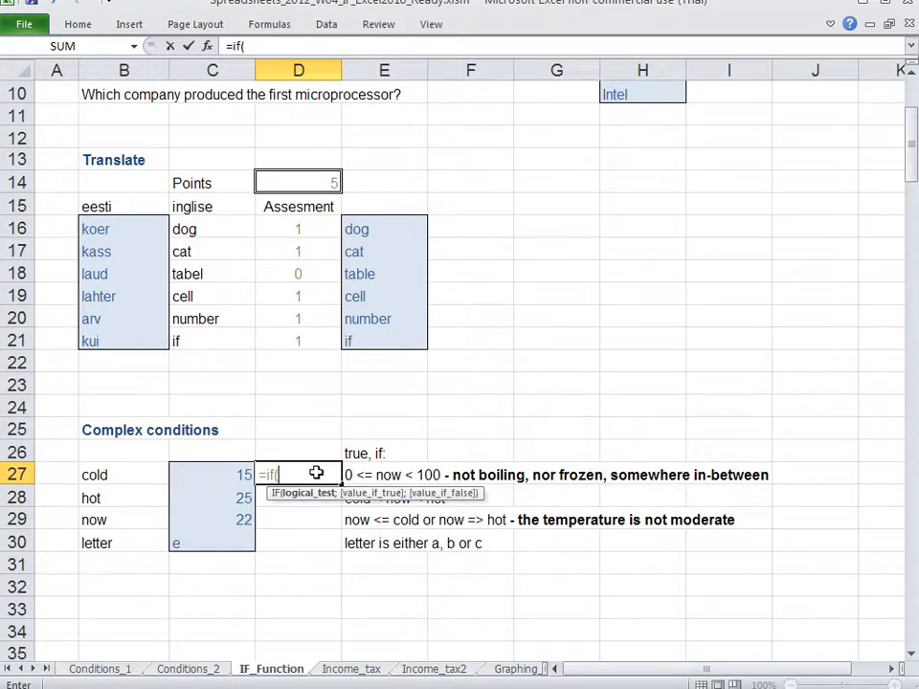
text(0<=)
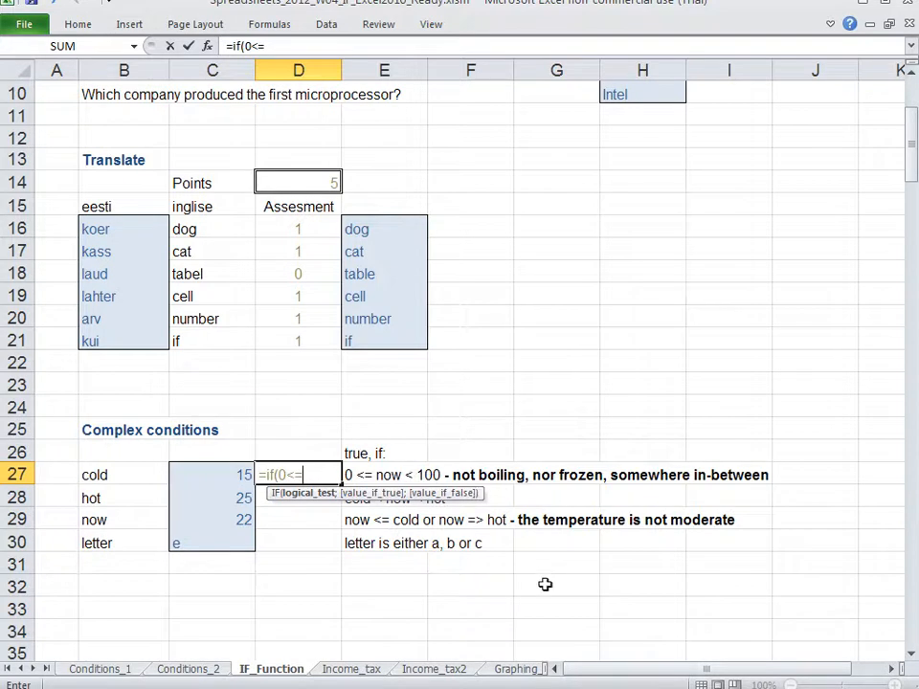
text(now)
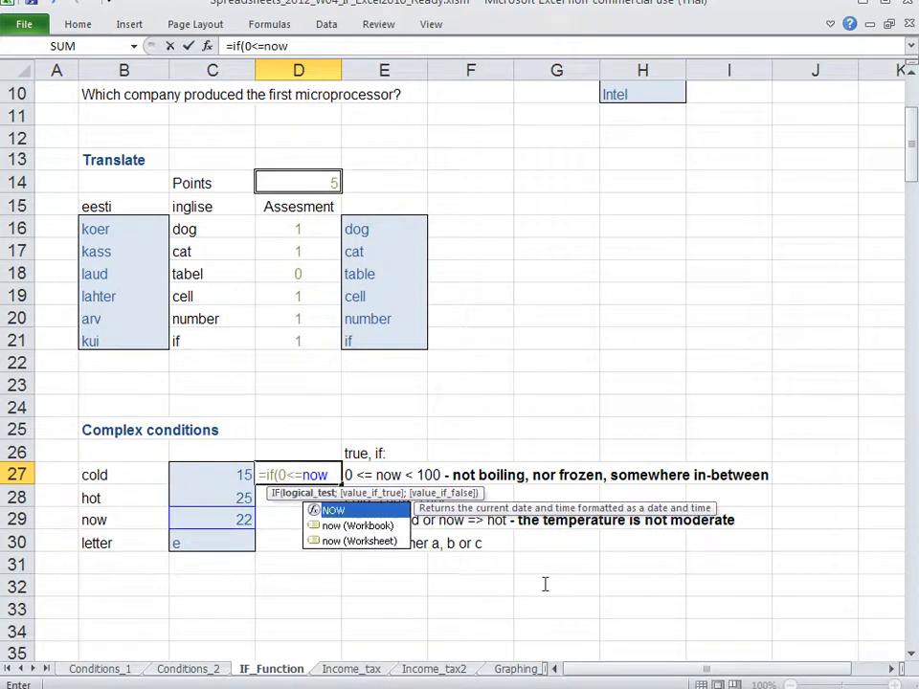
Step: Wrap the D27 condition in an AND function and add now<100 as its second test
click(280, 475)
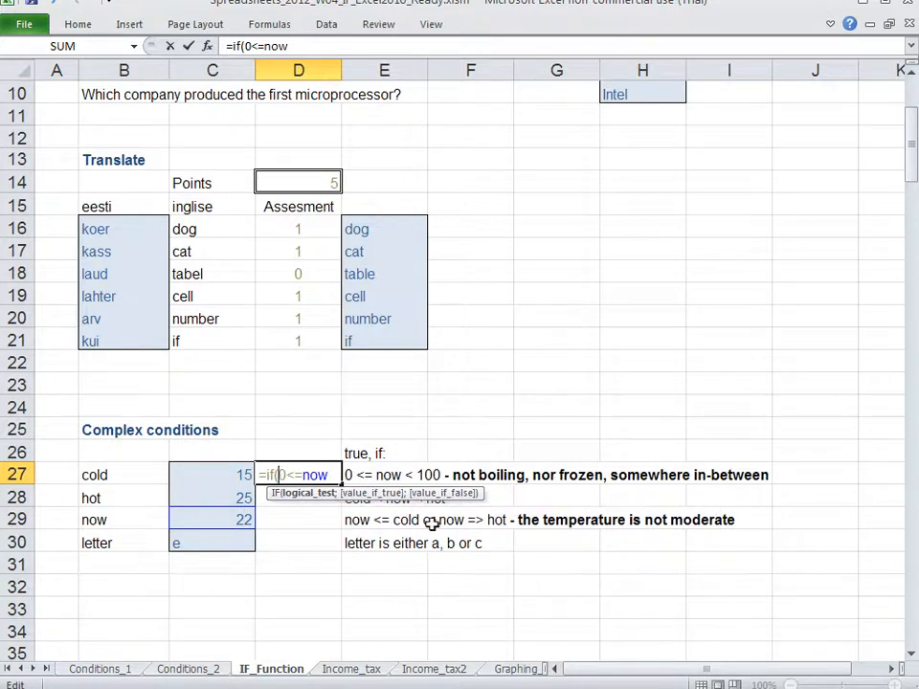
text(and()
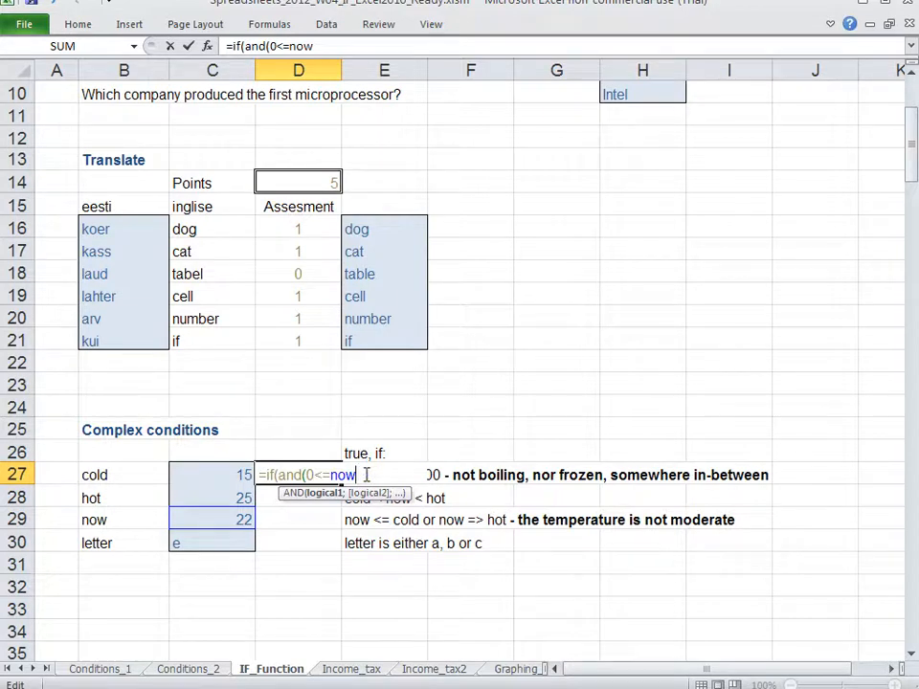
text(;)
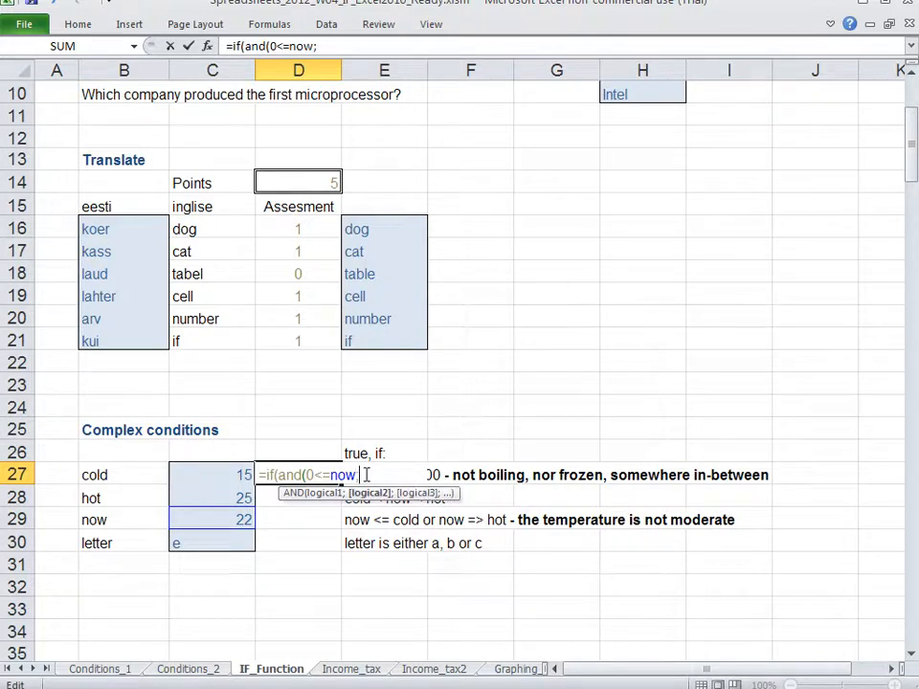
text(now<)
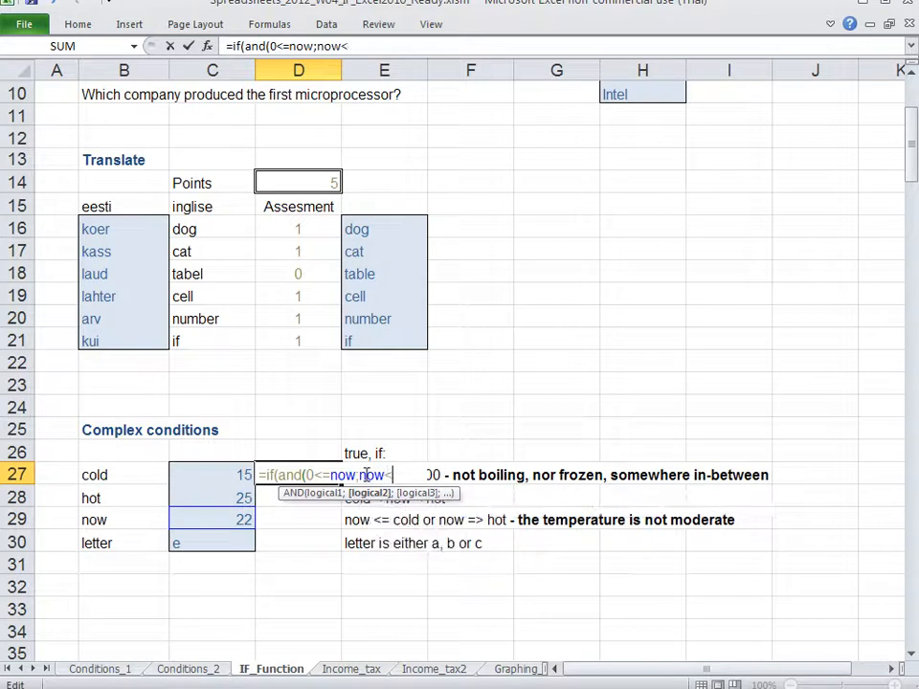
text(100))
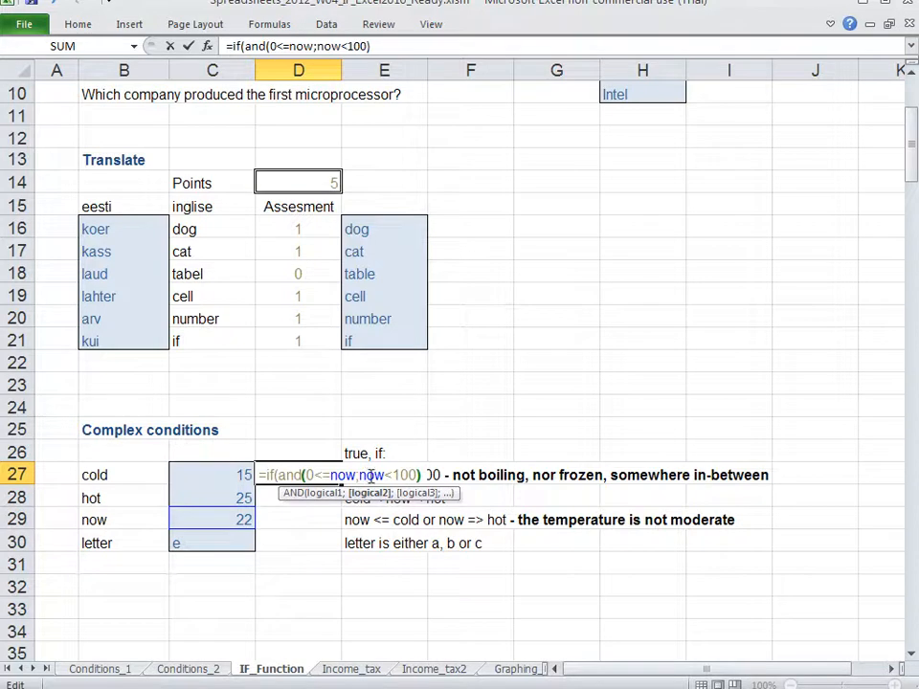
key(Return)
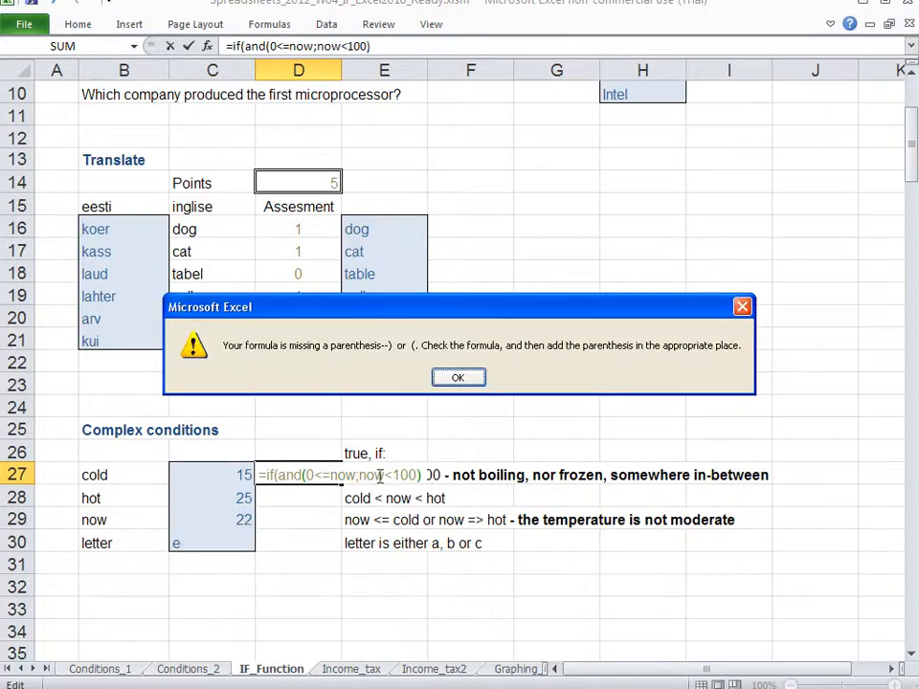
key(Return)
drag(421, 474, 279, 463)
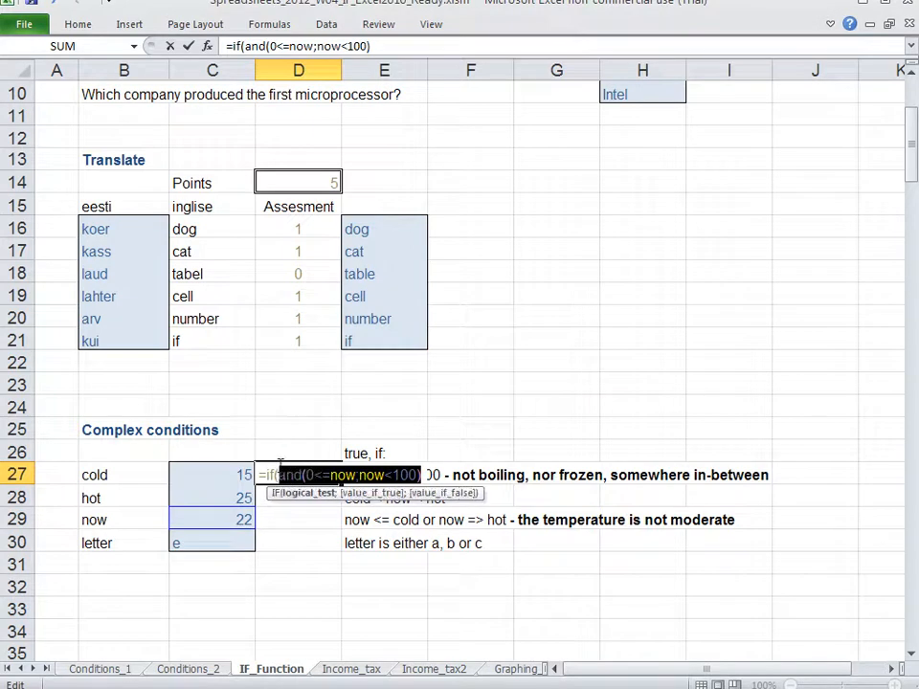
click(424, 475)
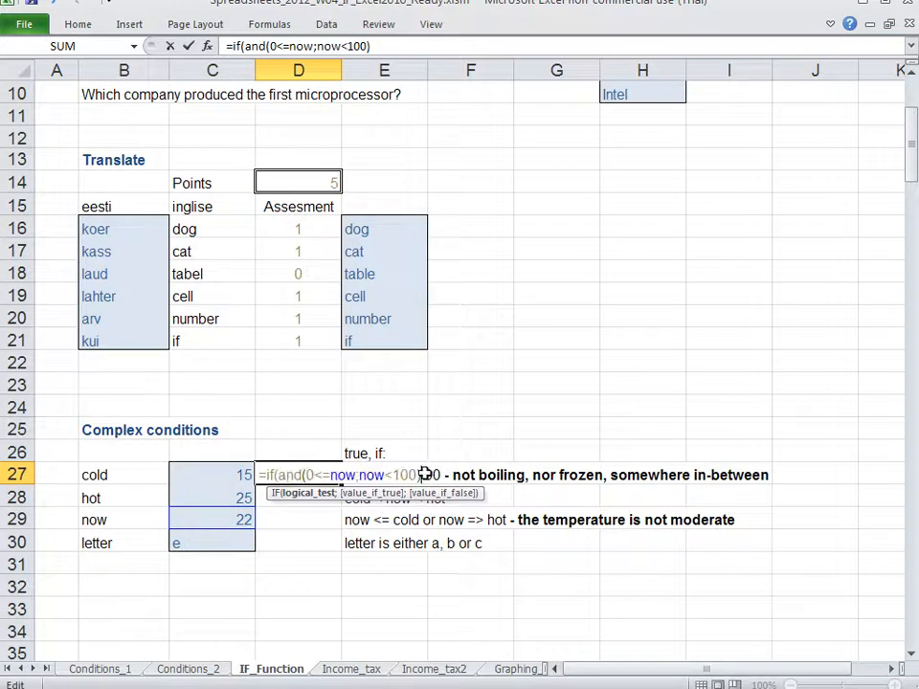
Step: Add "water in liquid form" as the value if true in the D27 IF formula
text(;)
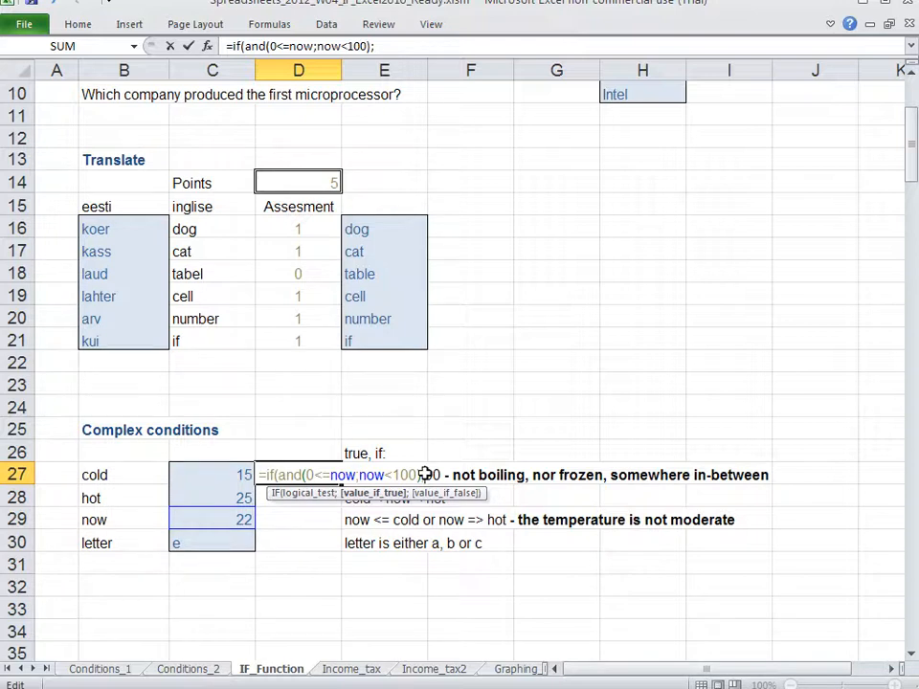
text(")
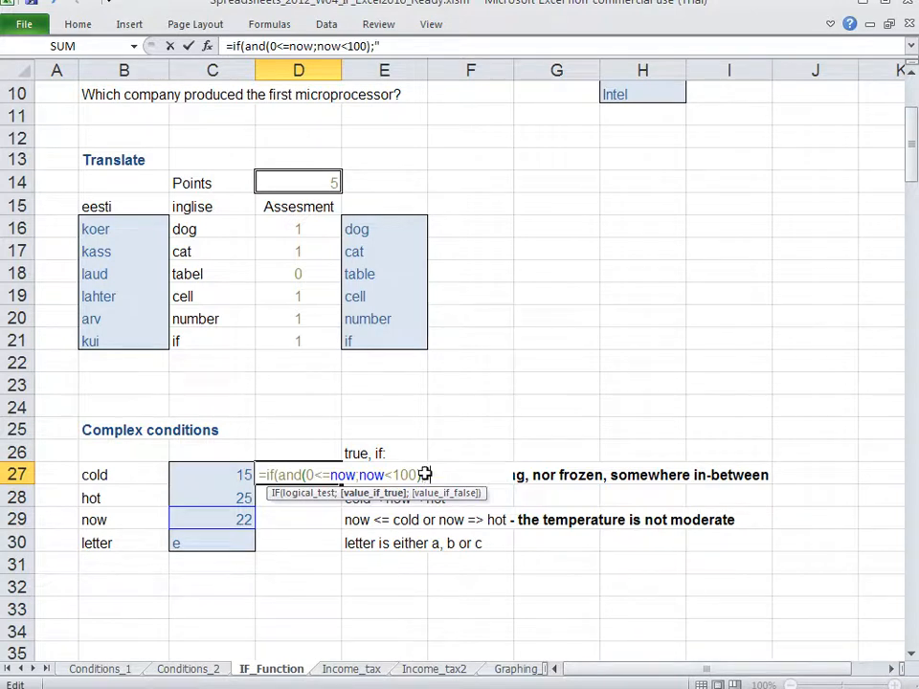
text(in liquit)
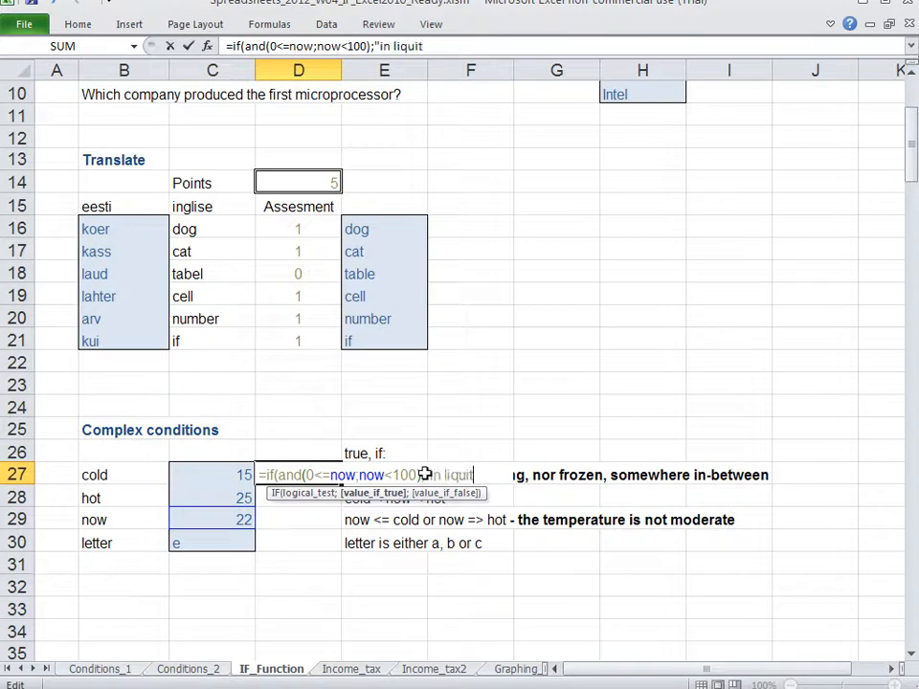
key(BackSpace)
text(d form)
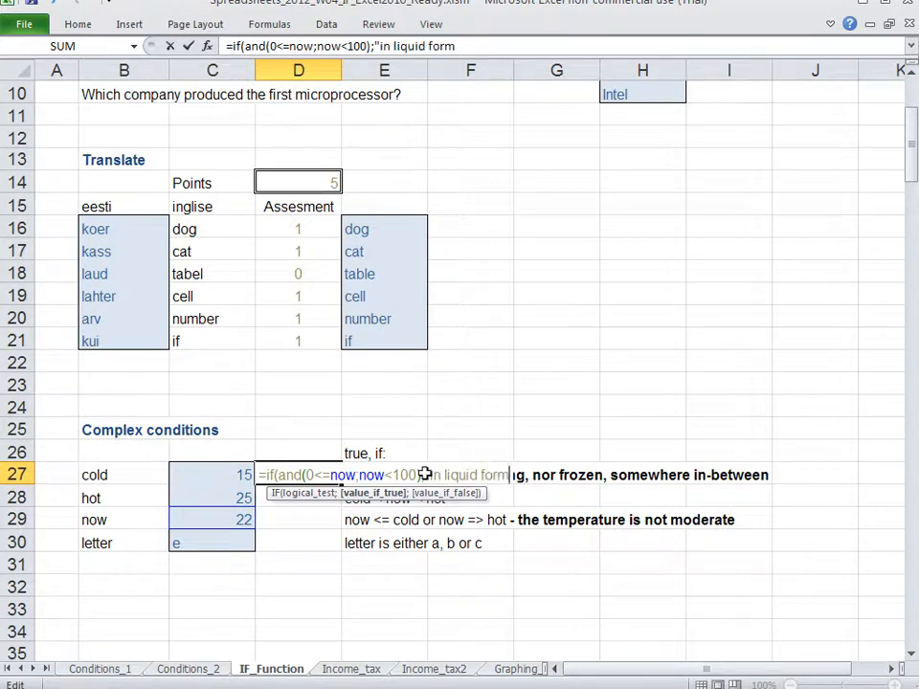
click(424, 475)
text(water)
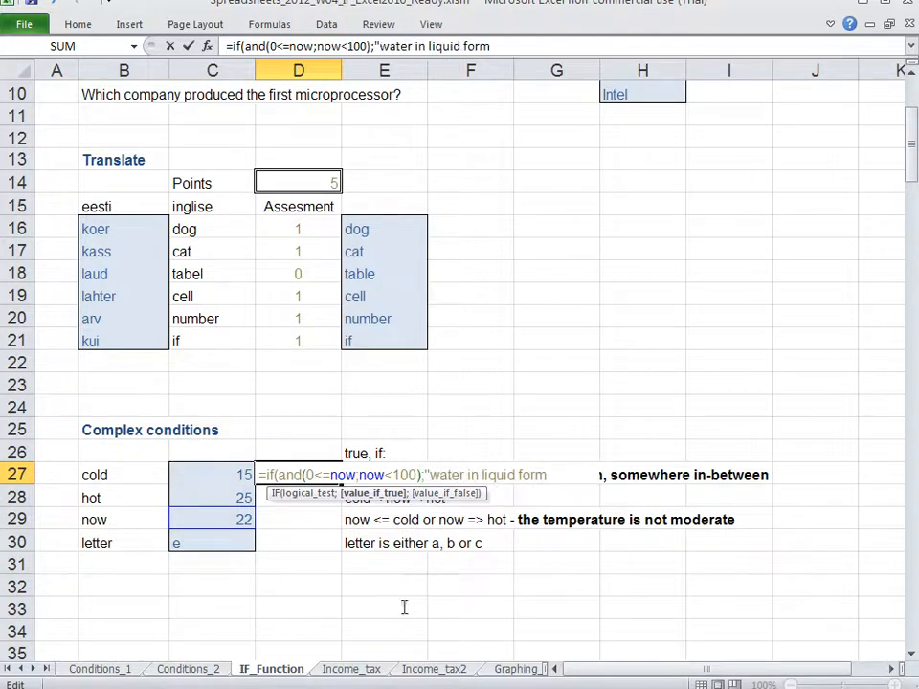
key(End)
text(")
text(;)
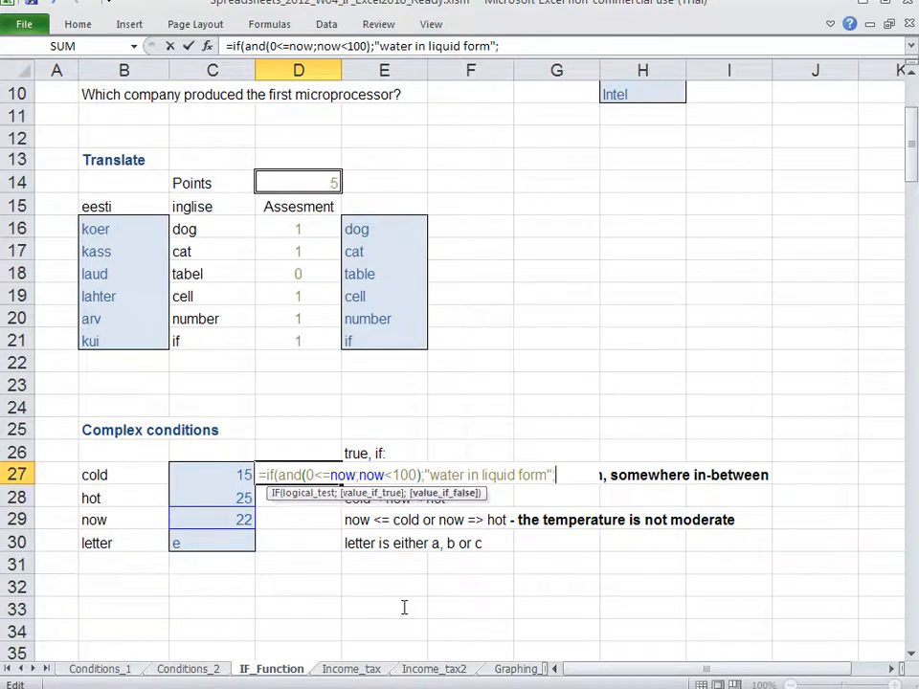
Step: Complete the D27 IF formula with "water is either frozen or evaporating" as the value if false
text("water is either)
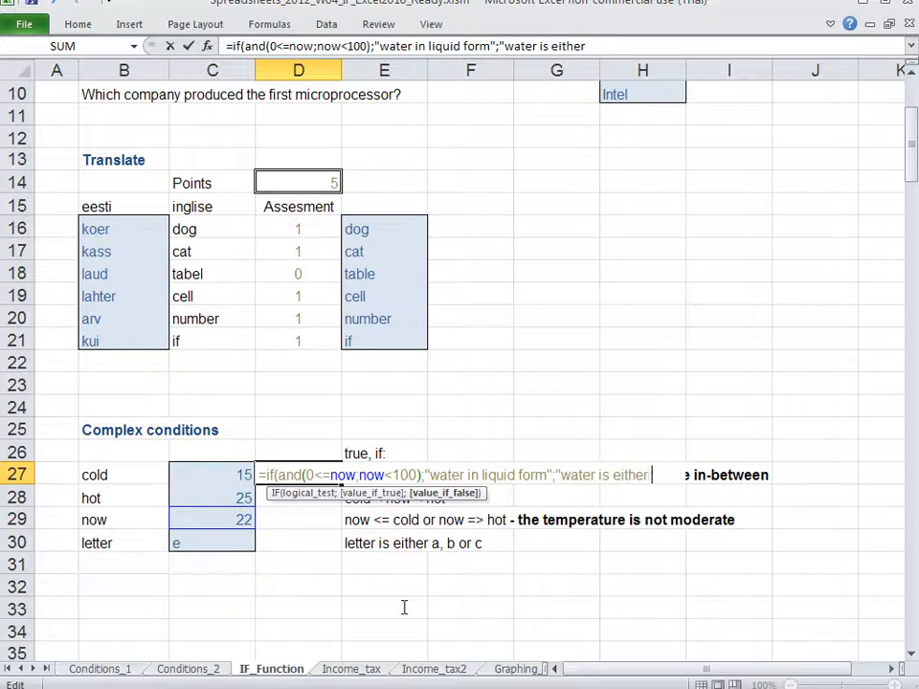
text( frozen of)
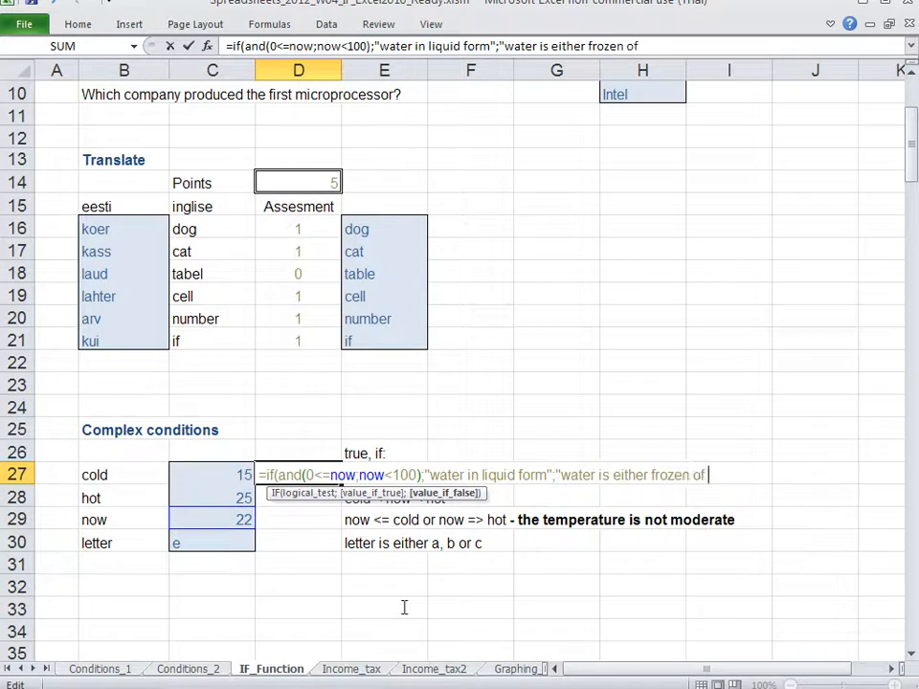
key(BackSpace)
text(r evaporation)
key(BackSpace)
key(BackSpace)
text(ng"))
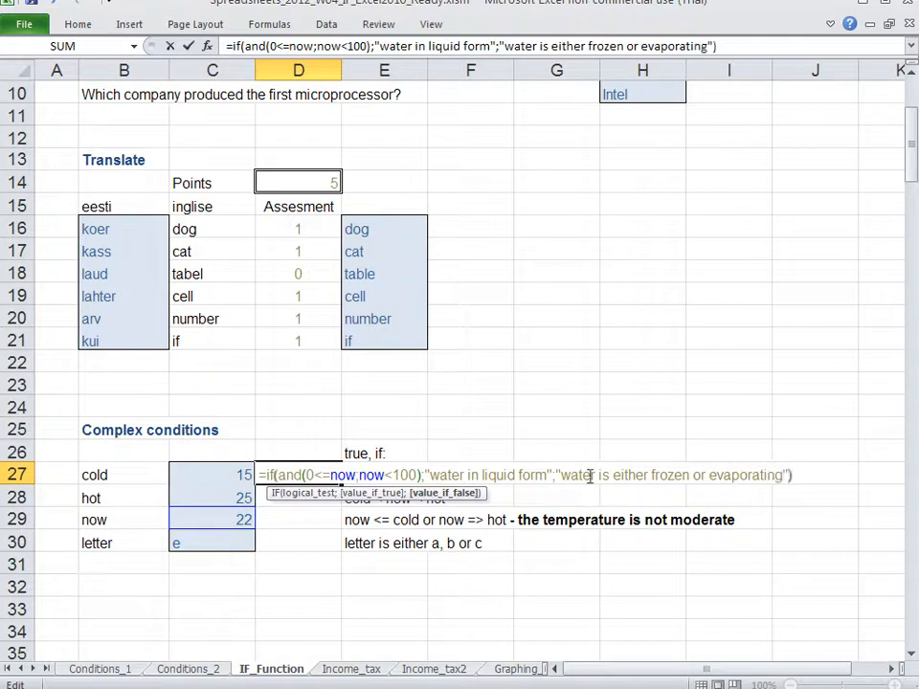
key(Return)
Step: Review the condition and the two text results in the D27 formula, and the now value in C29
key(Up)
key(F2)
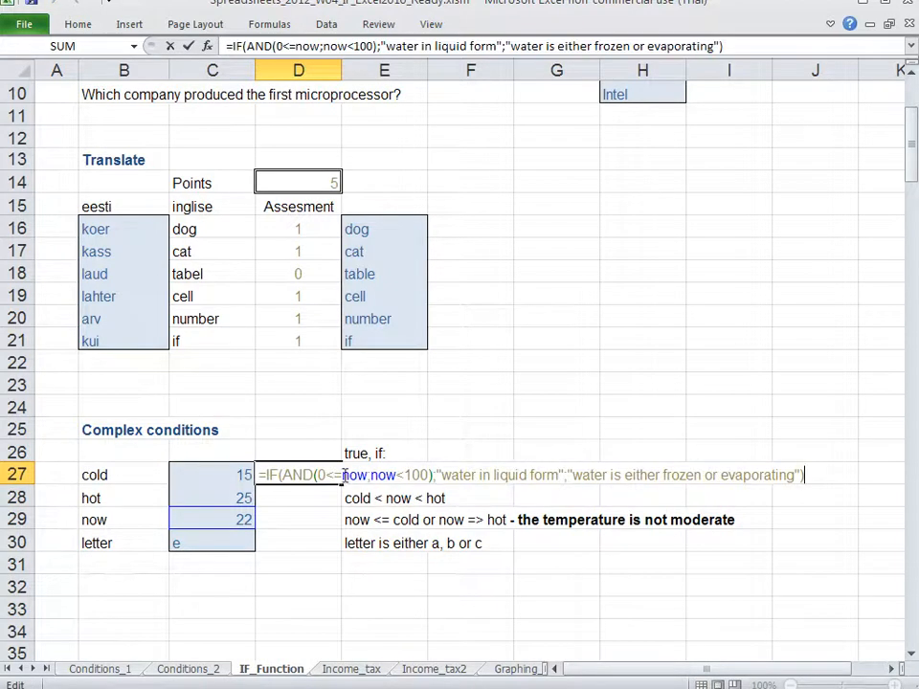
drag(284, 475, 798, 479)
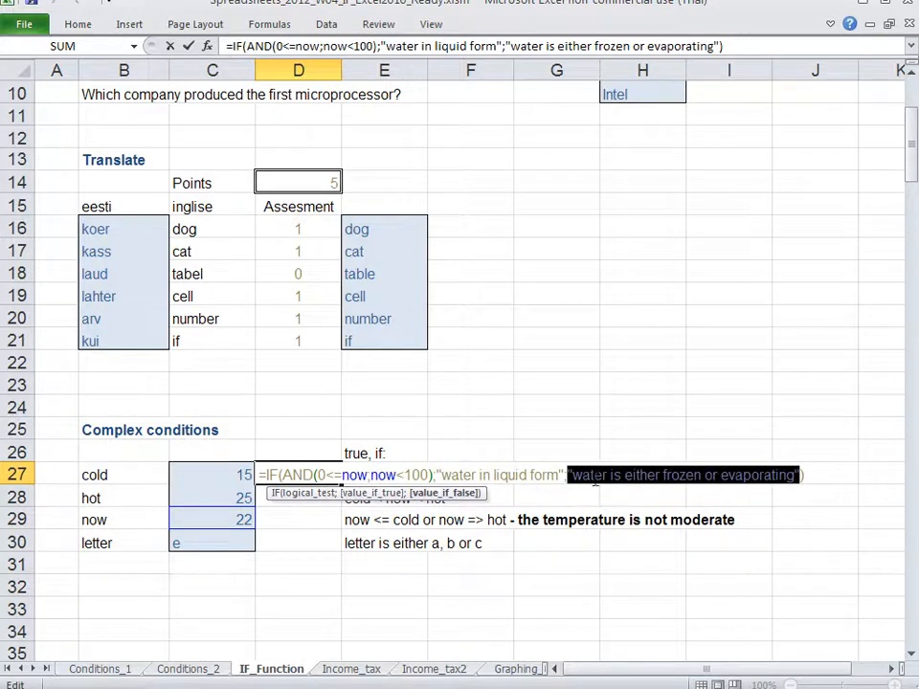
click(565, 475)
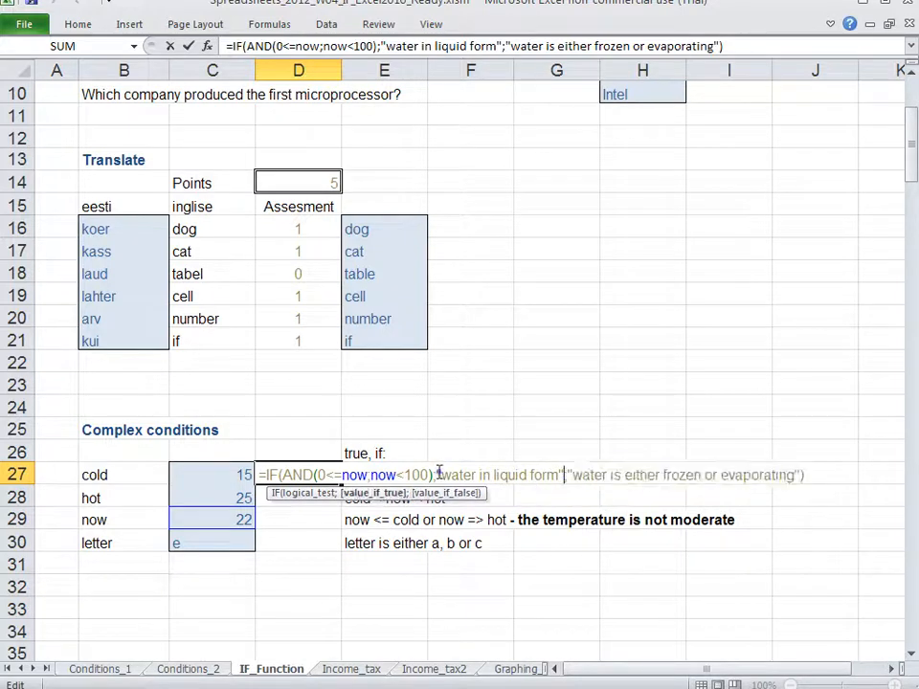
key(Return)
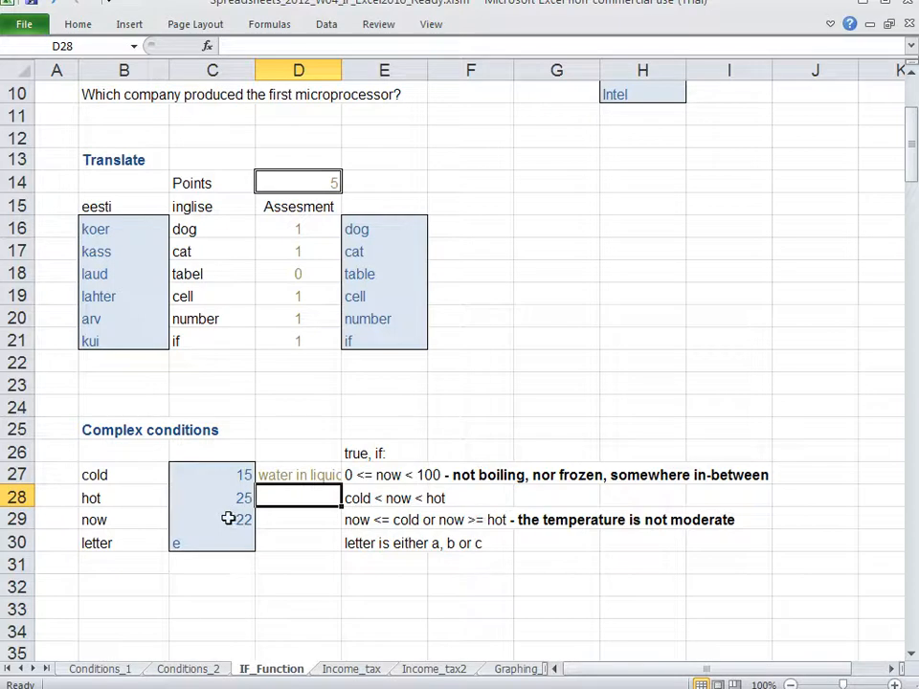
click(229, 518)
Step: Start an IF formula in D28 whose condition is an AND function testing cold<now and now<hot
click(302, 498)
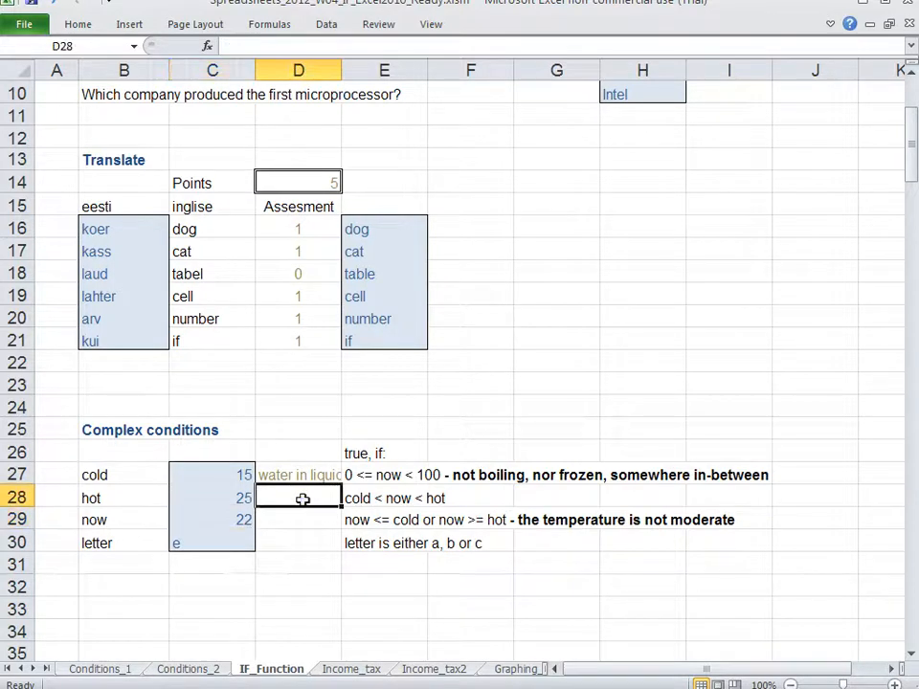
text(=)
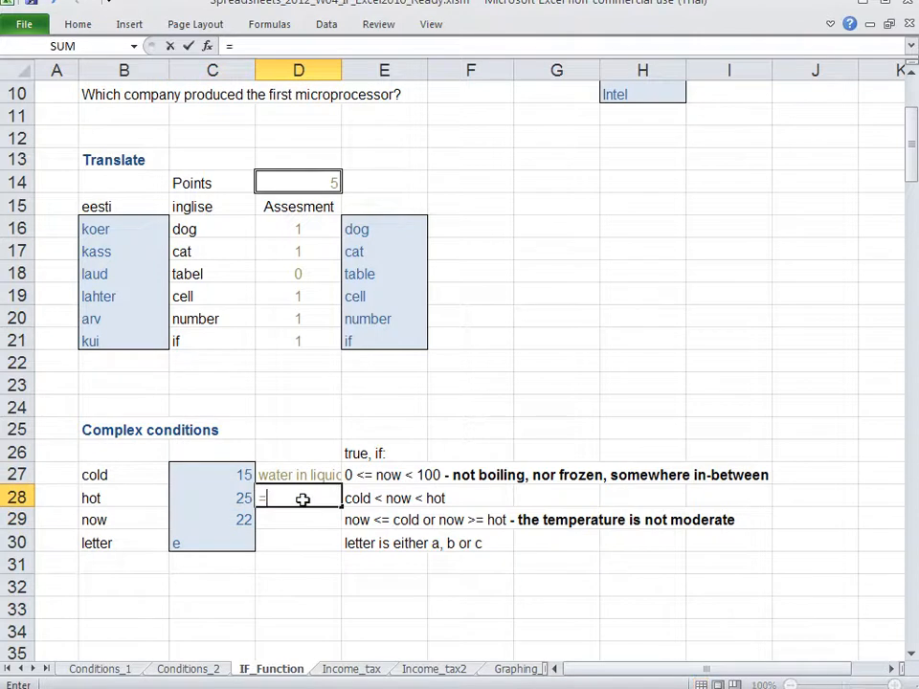
text(if()
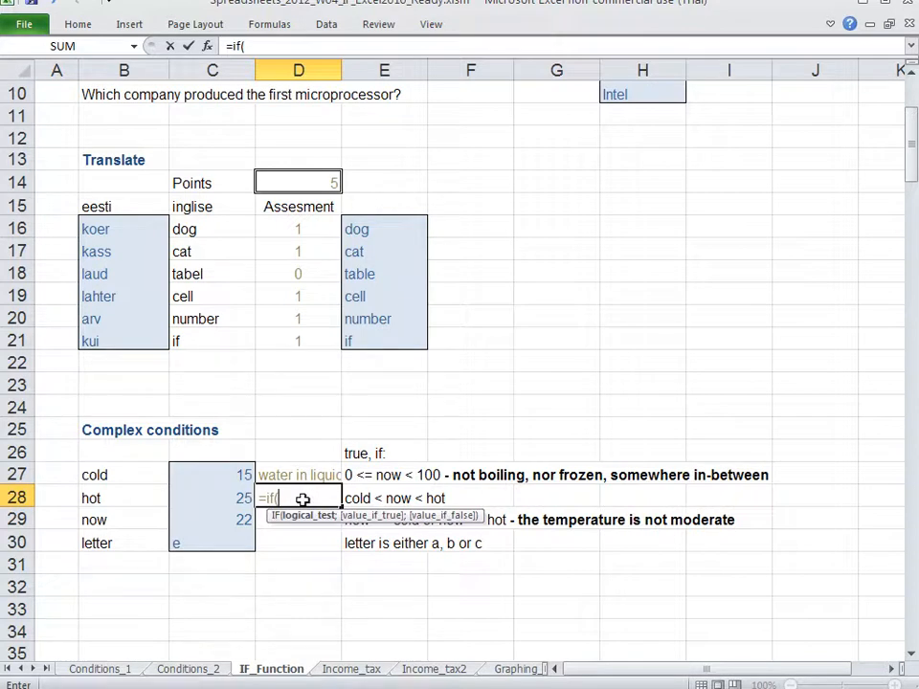
text(and()
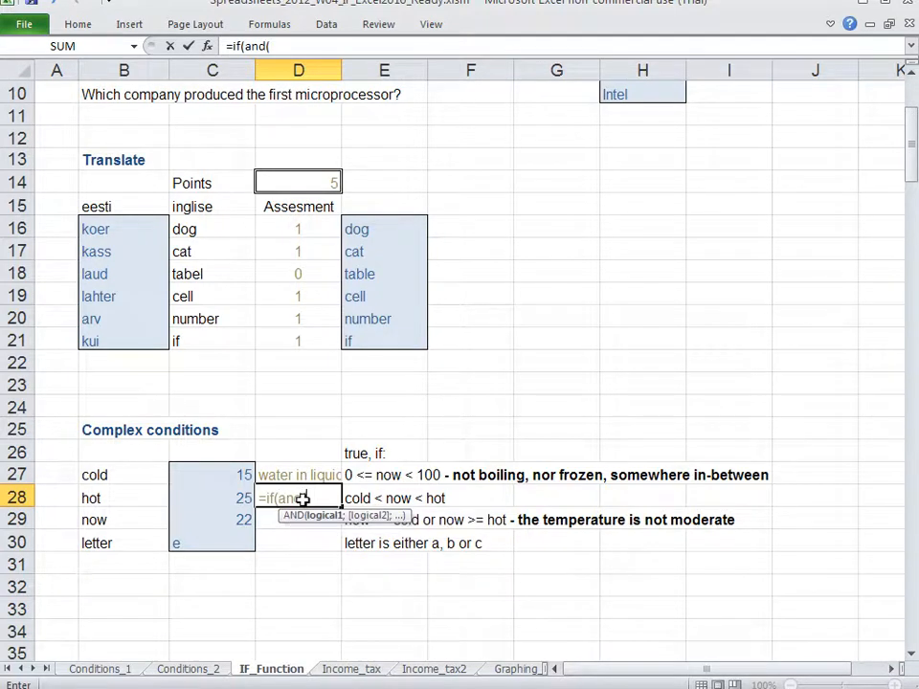
text(cold)
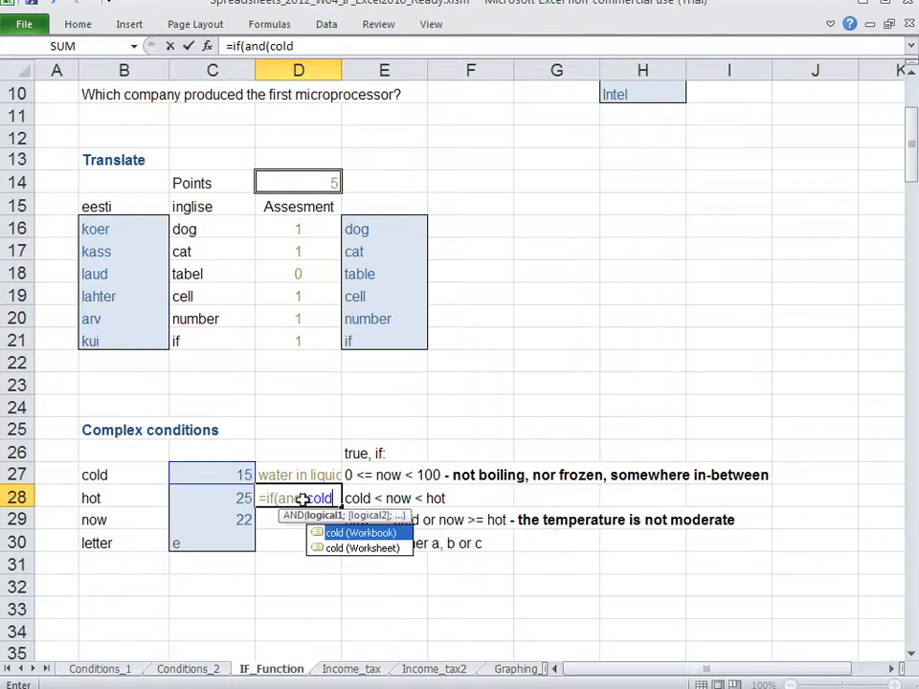
text(<)
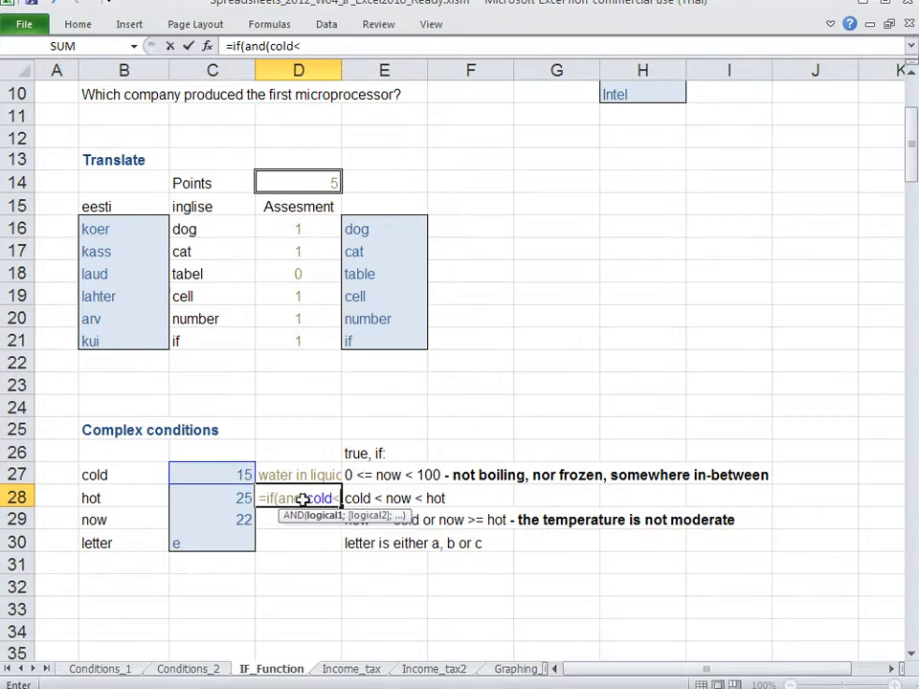
text(now)
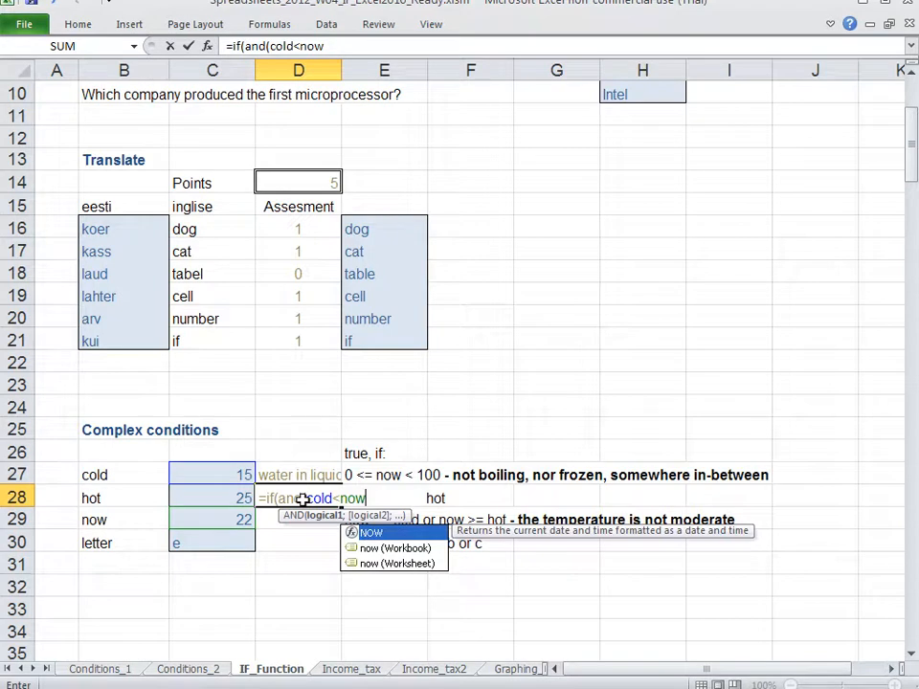
text(;now)
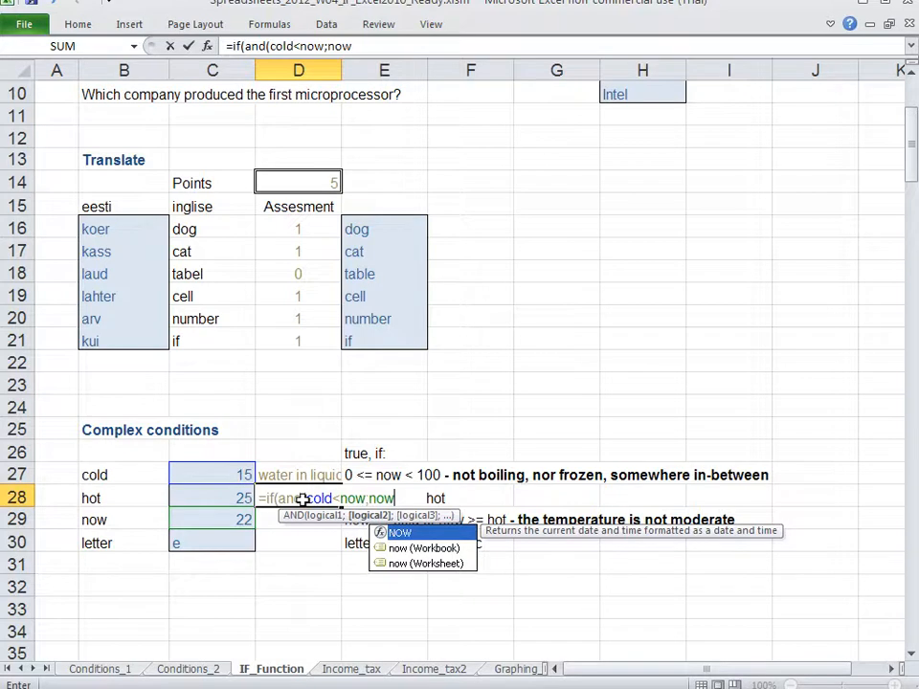
text(<hot)
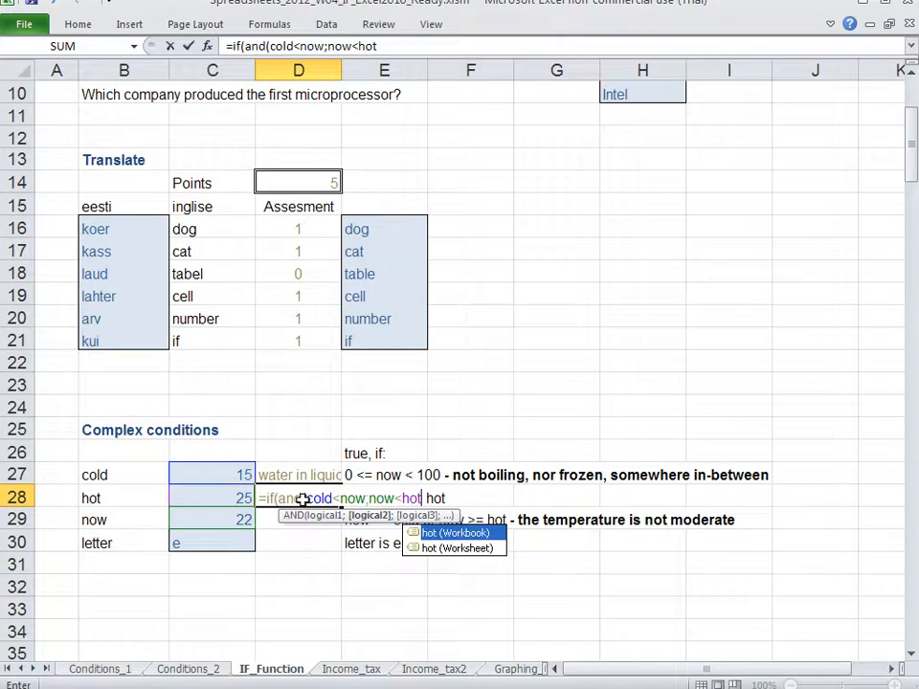
text())
Step: Complete the D28 IF formula with "OK" as the value if true and "not OK" as the value if false
text(;")
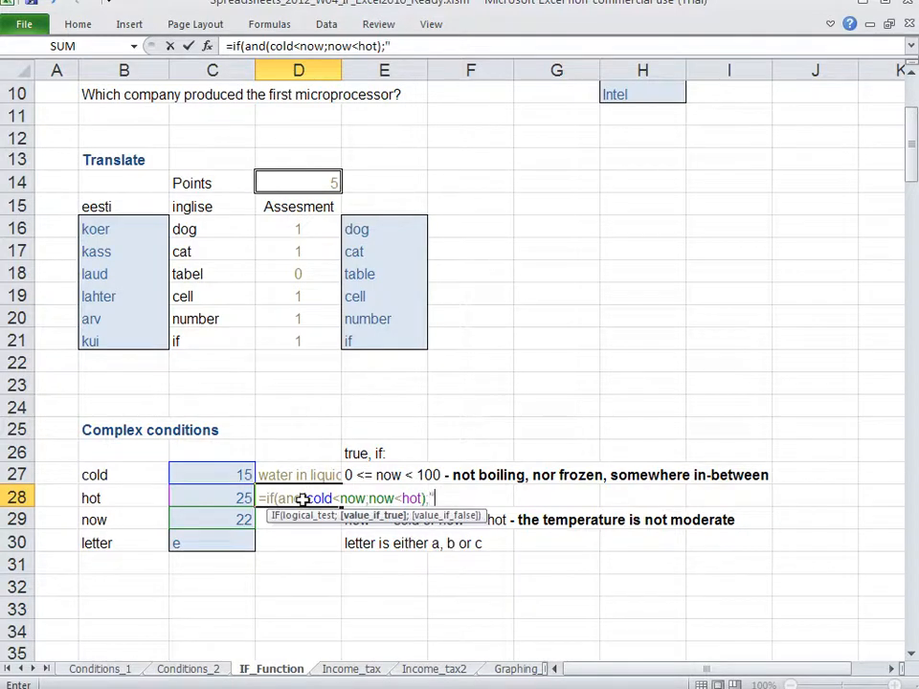
text(OK";)
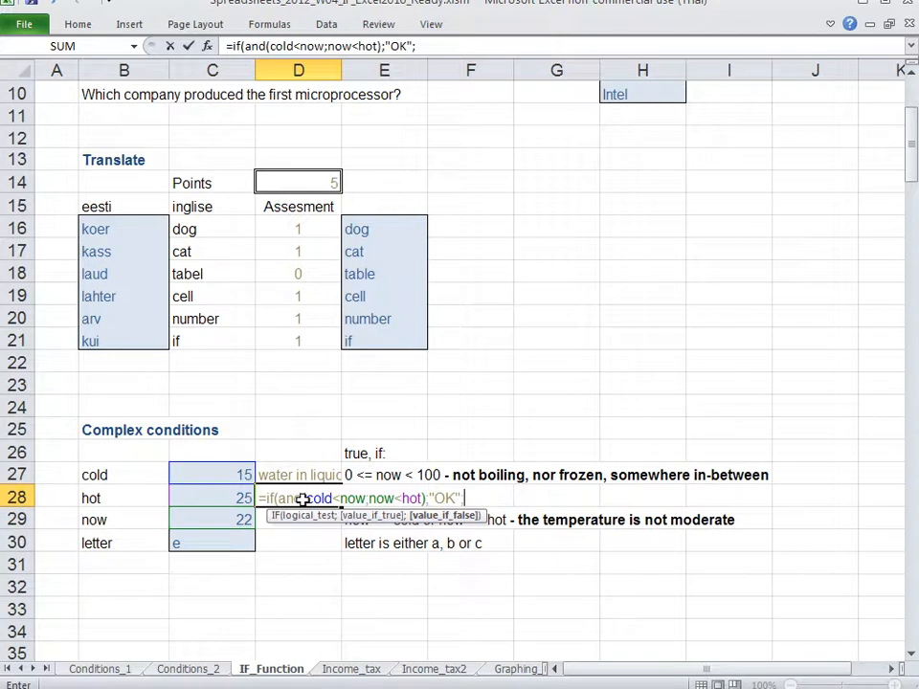
text(")
text(not)
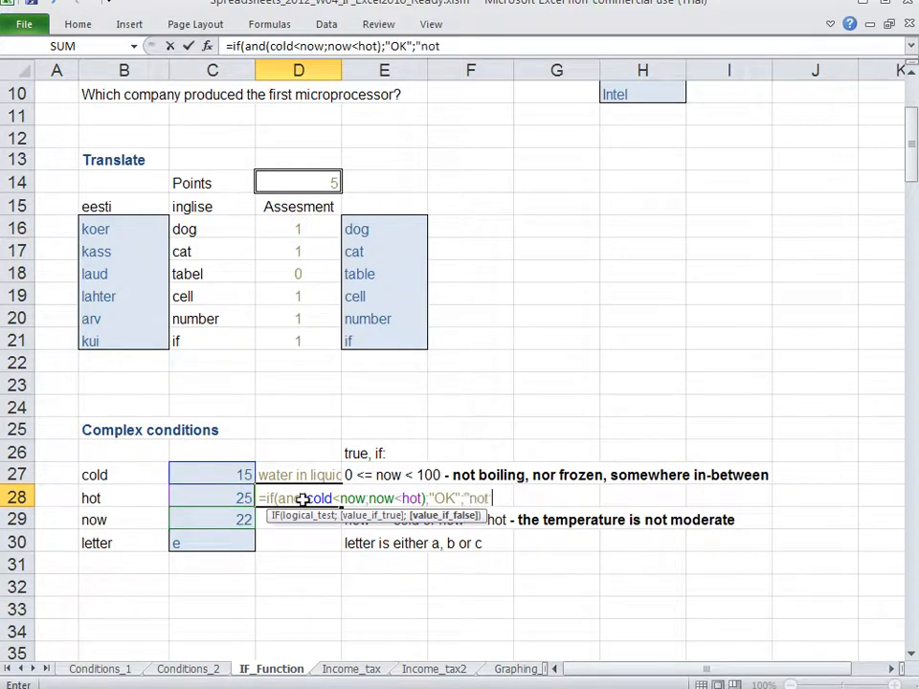
text( OK"))
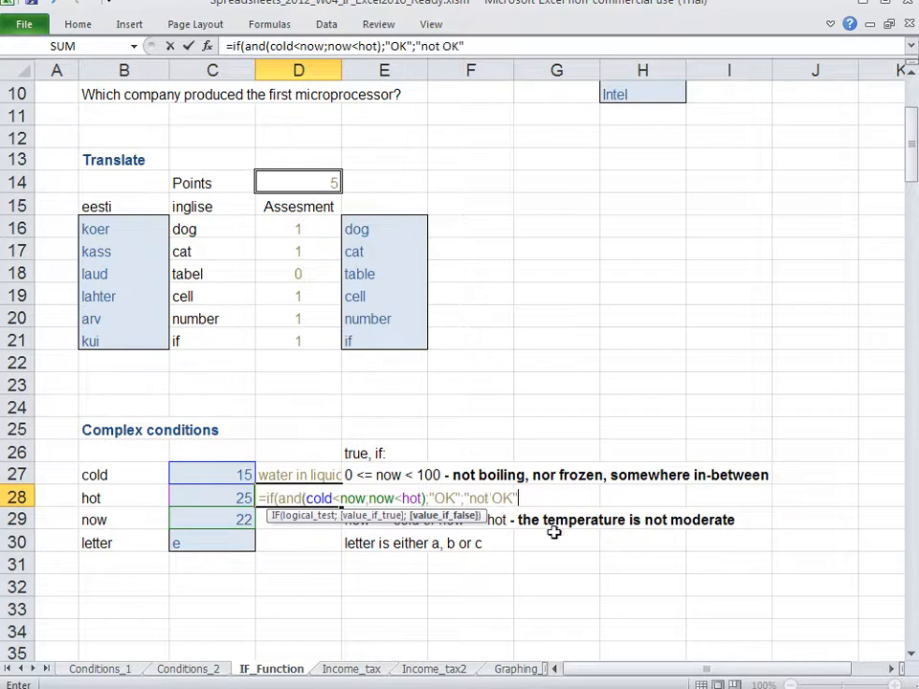
key(Return)
Step: Review the AND condition and the two text results in the D28 formula
key(Up)
key(F2)
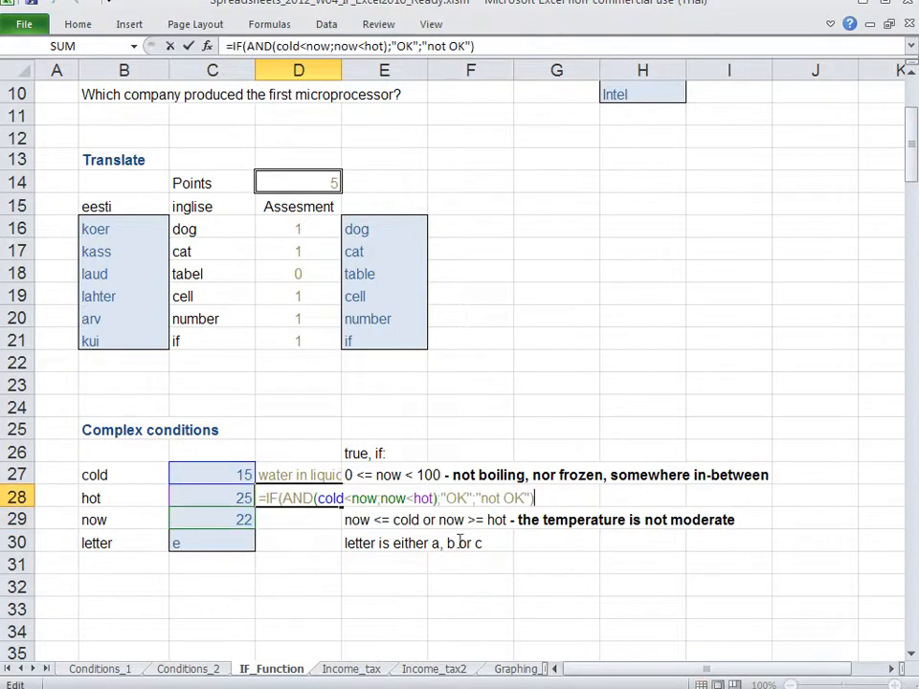
drag(283, 498, 438, 498)
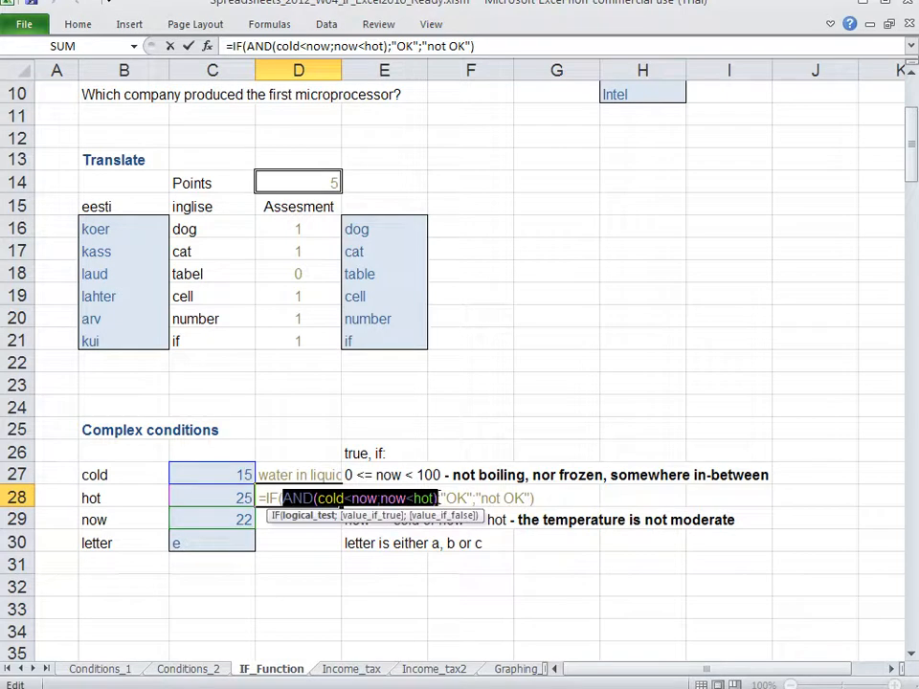
click(459, 496)
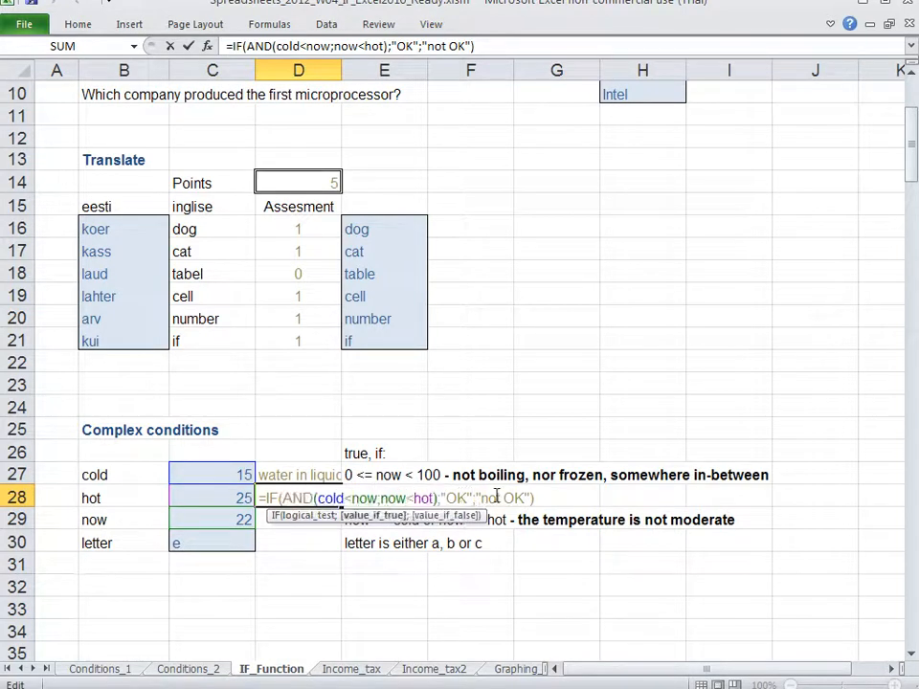
click(504, 498)
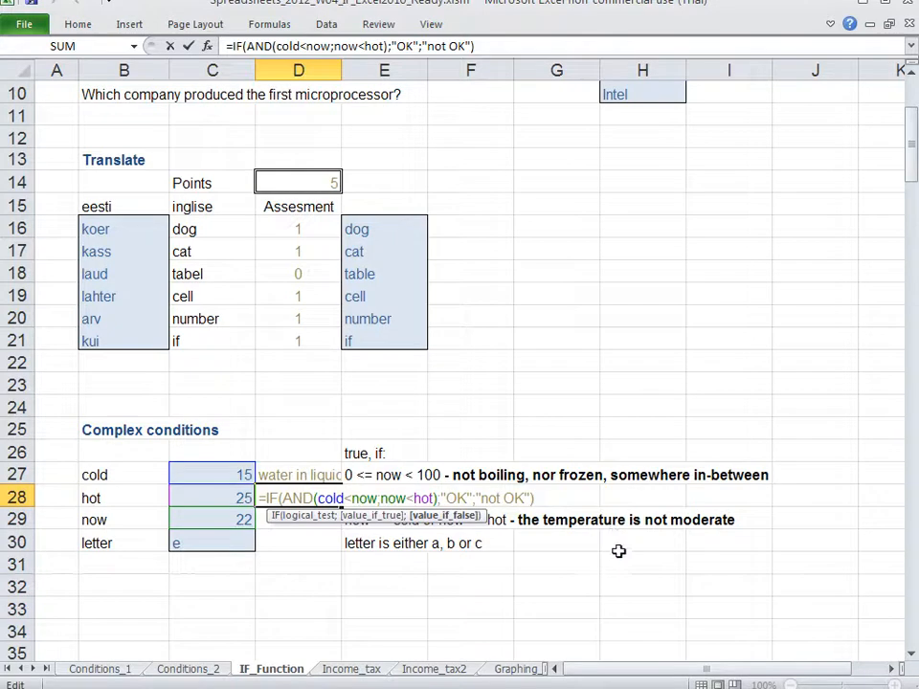
key(Return)
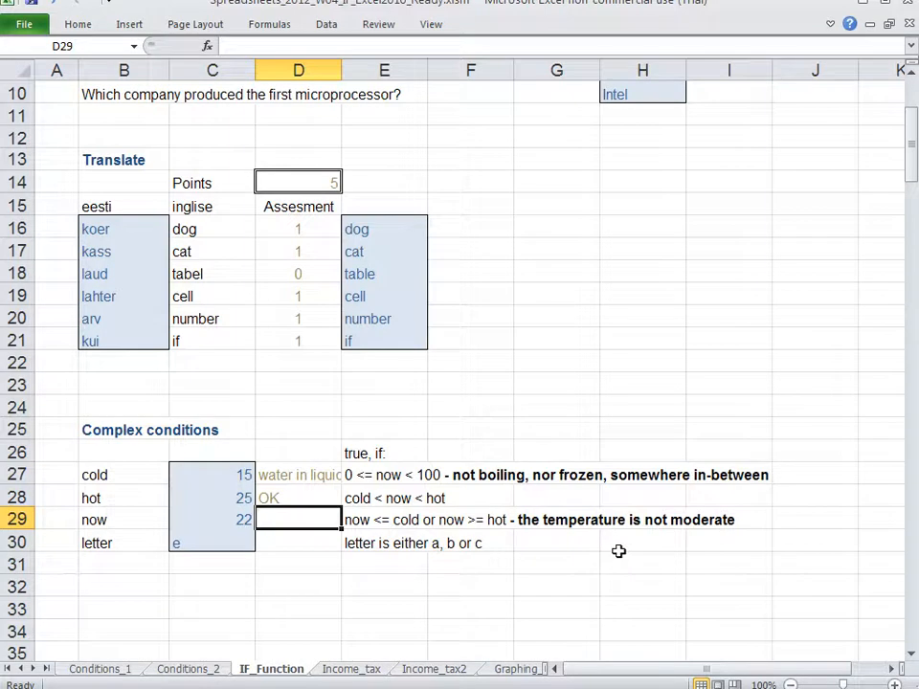
Step: Start an IF formula in D29 with an OR function that has now<=cold as its first test
key(Right)
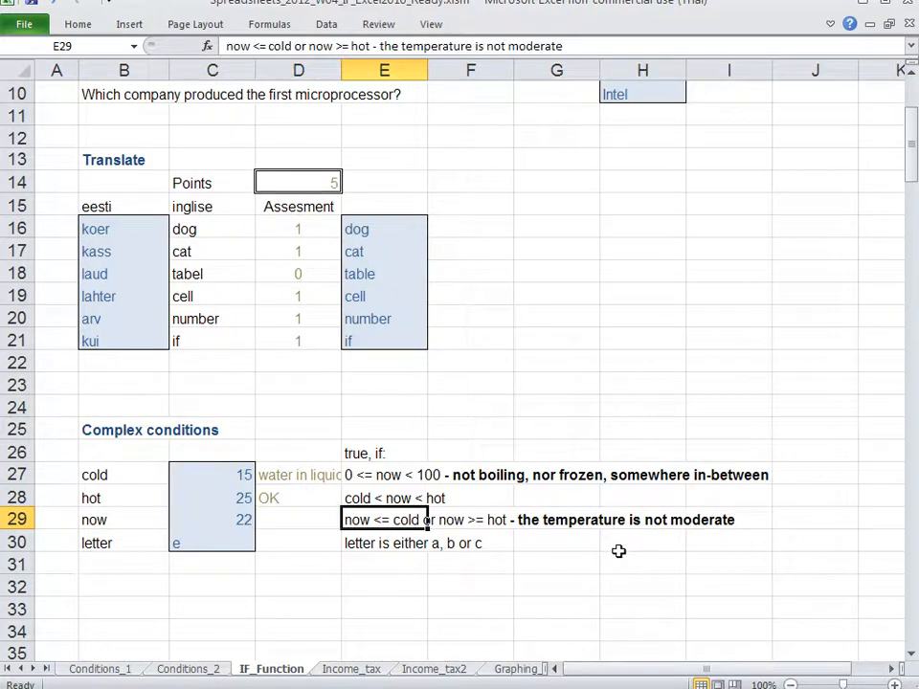
key(Right)
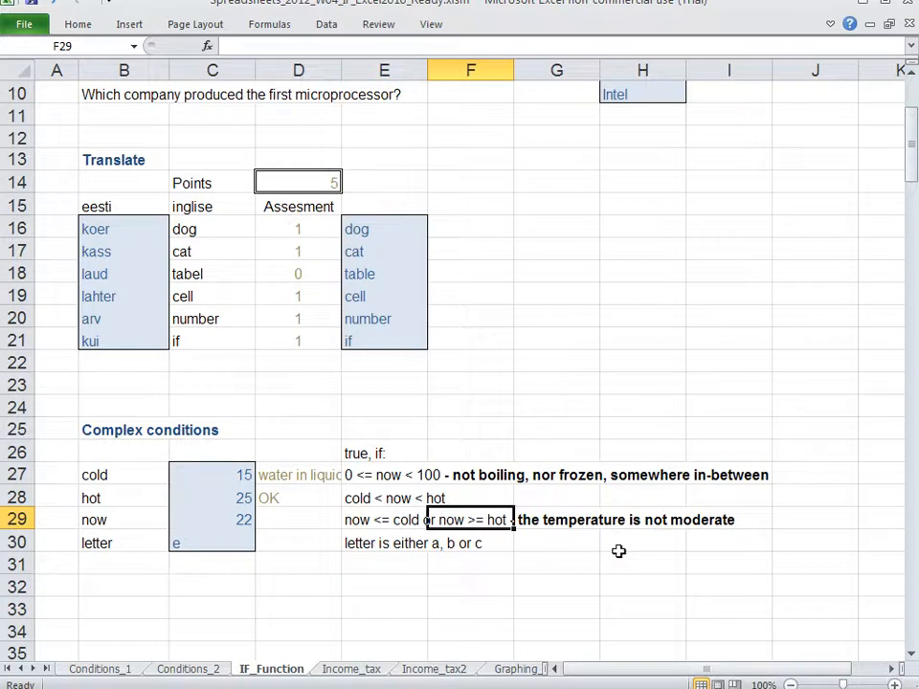
key(Left)
key(Left)
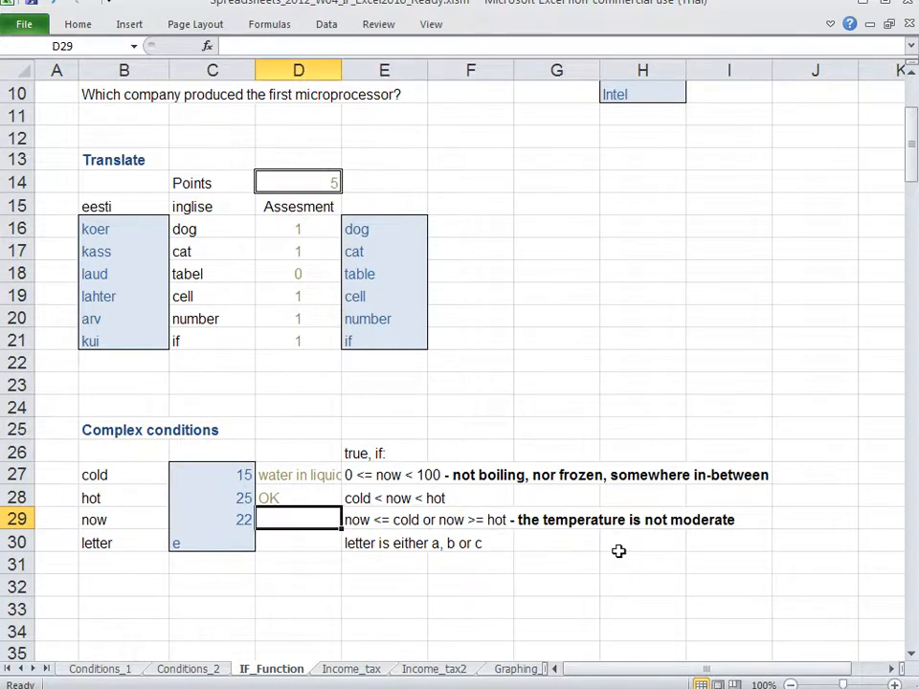
text(=if()
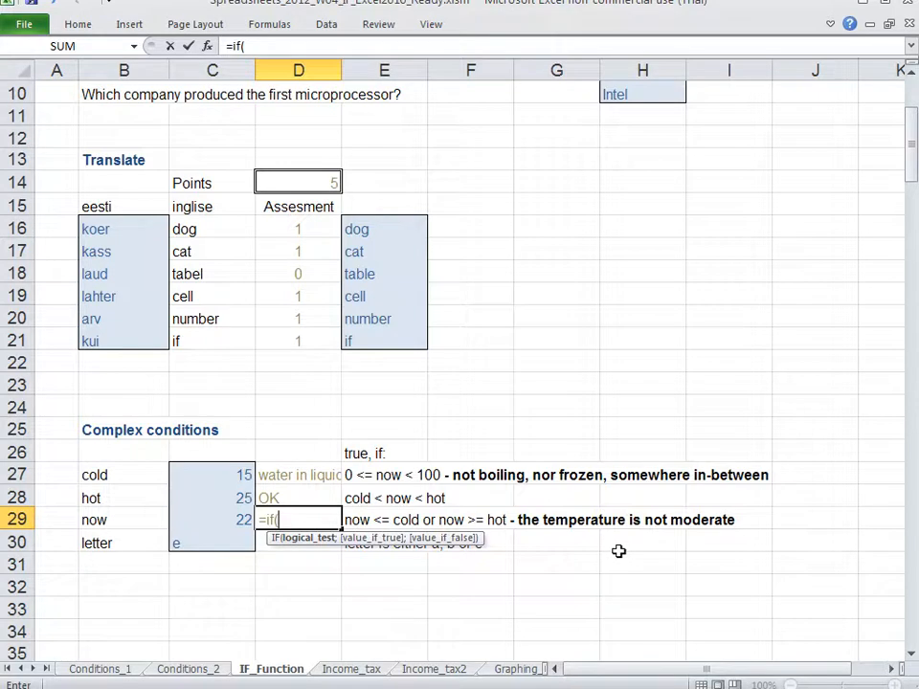
text(or)
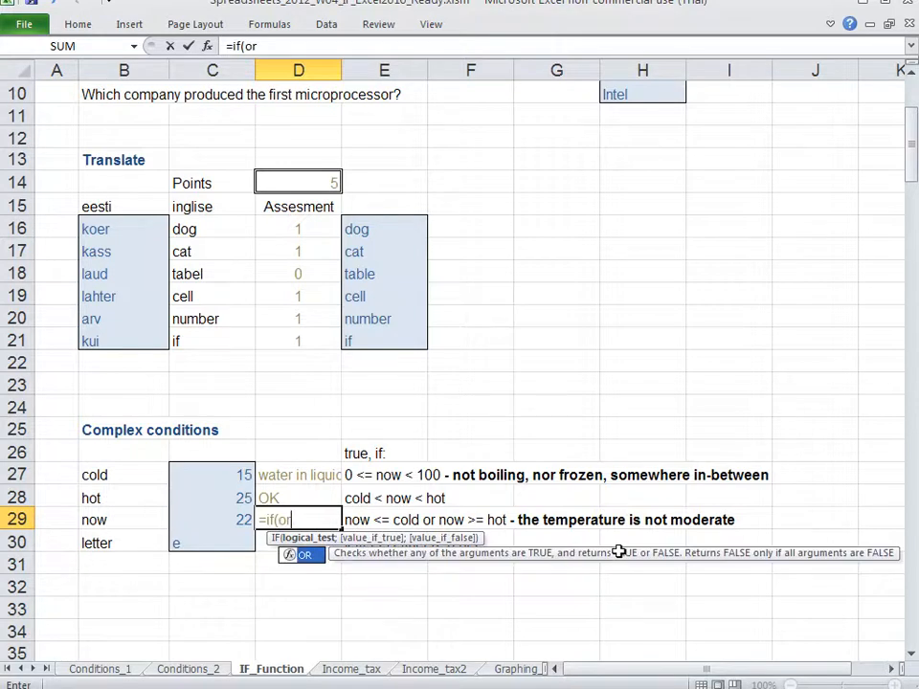
text(()
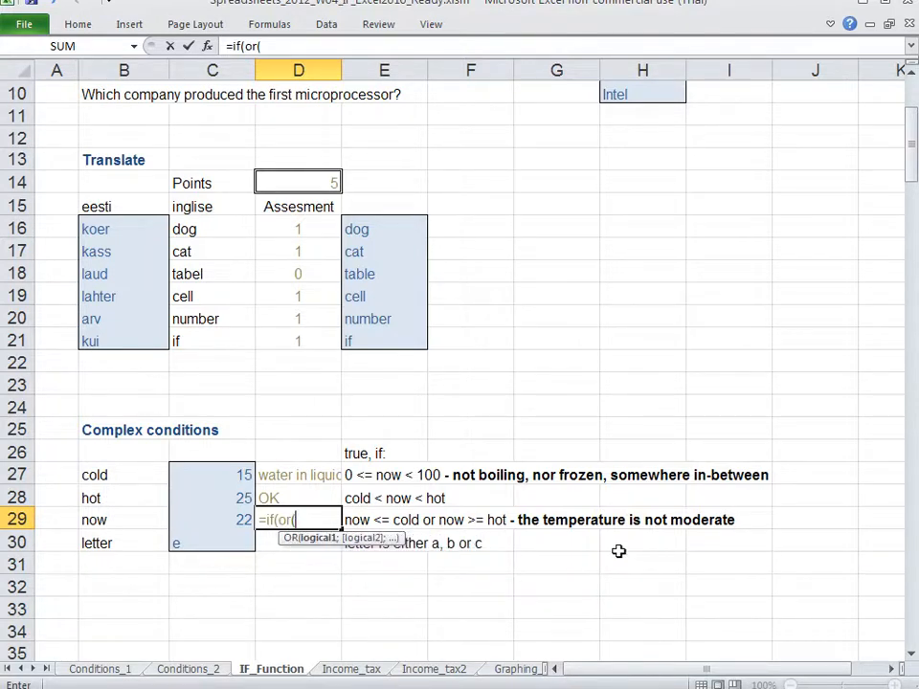
text(now)
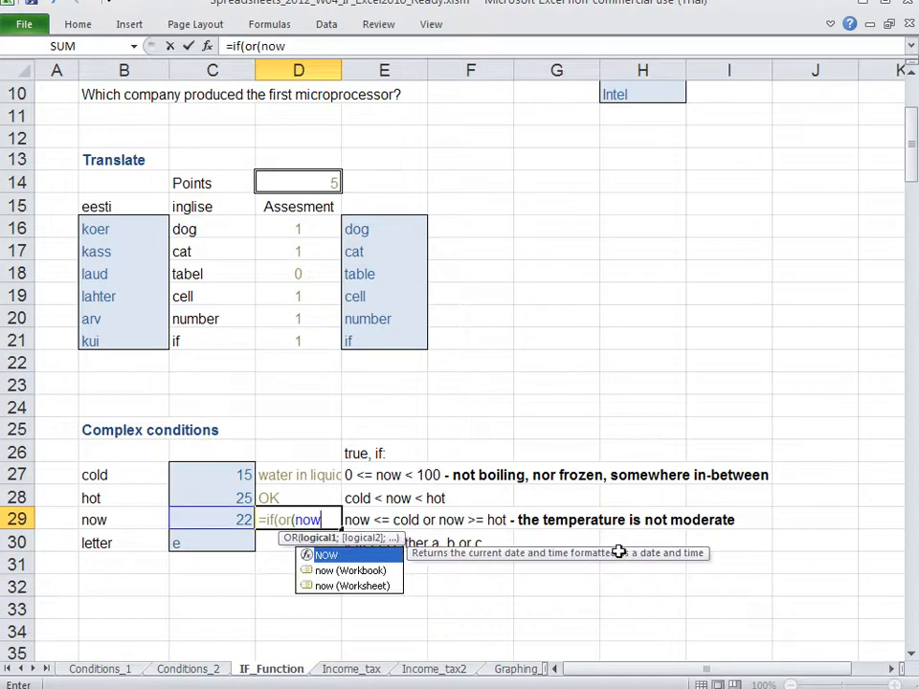
text(<)
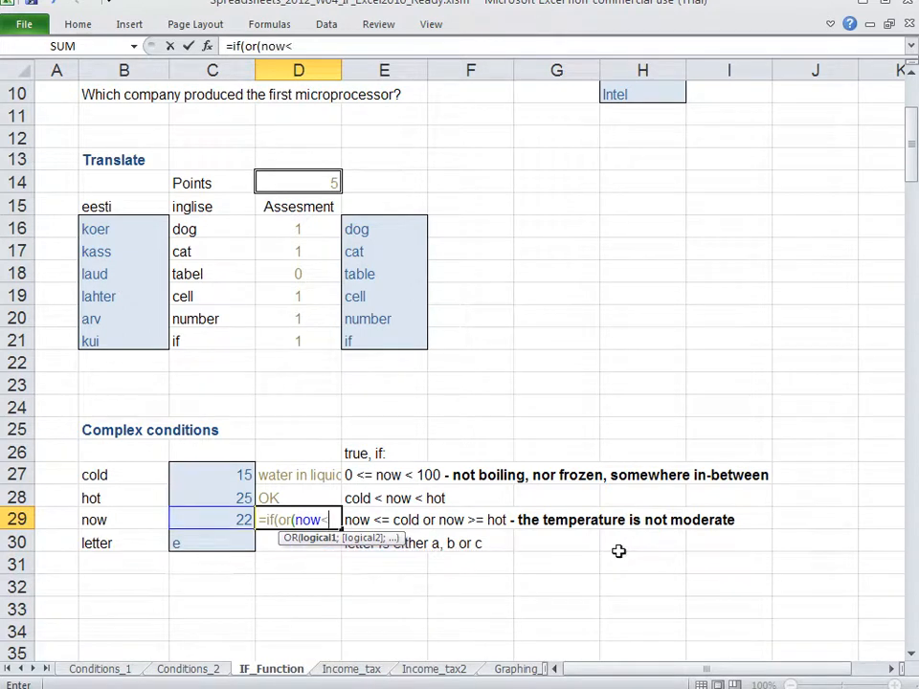
text(=cold)
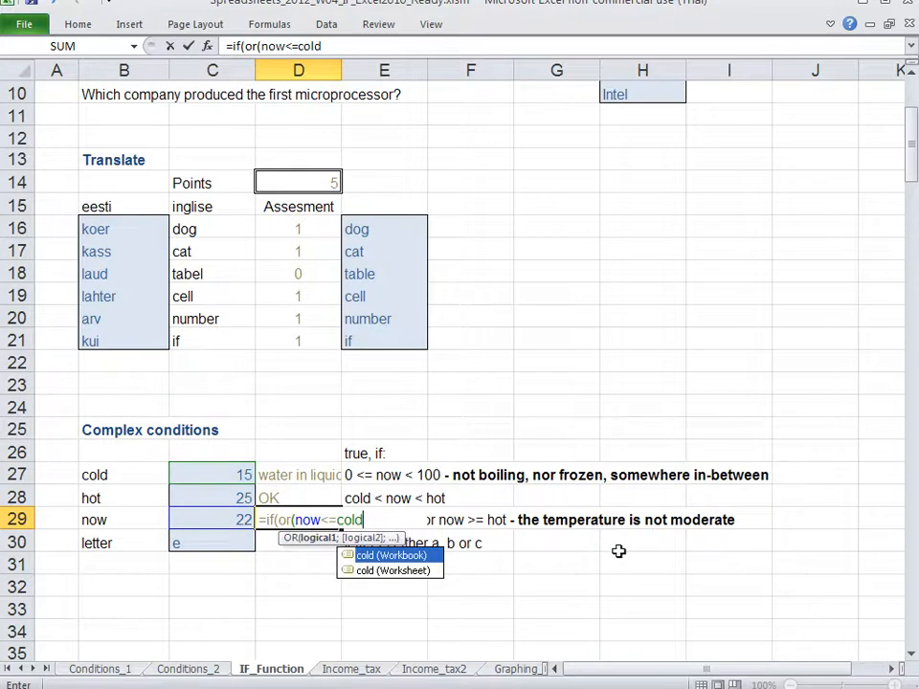
Step: Add now>=hot as the second test of the OR function in D29 and close the function
text(;)
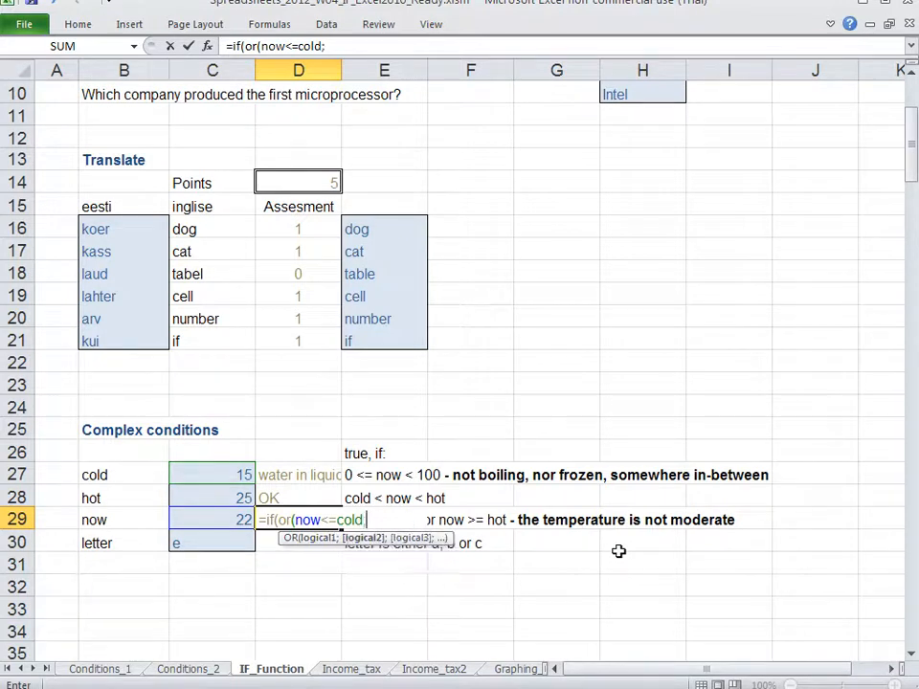
text(now)
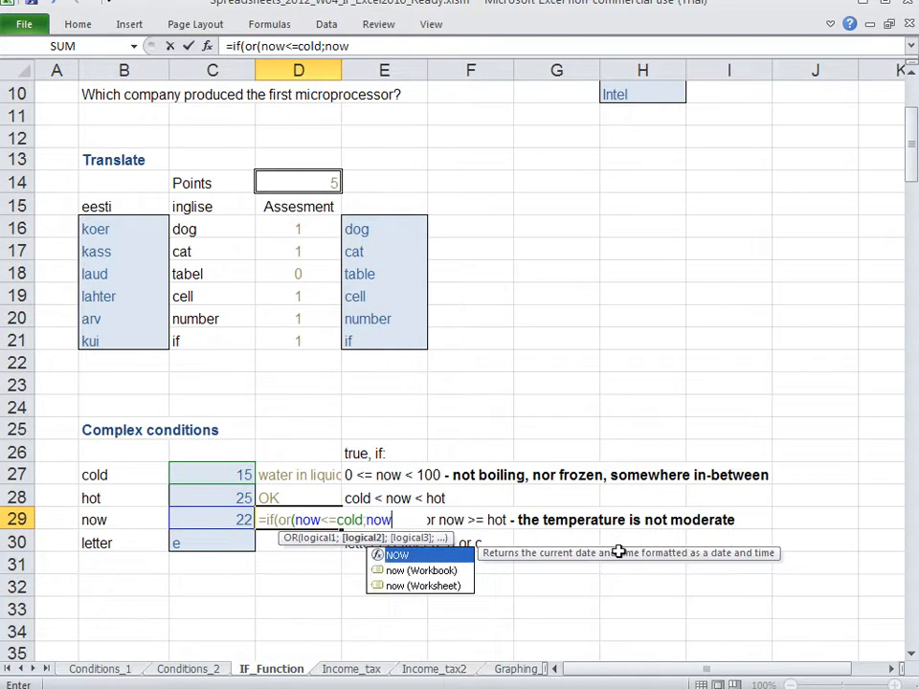
text(>=hot)
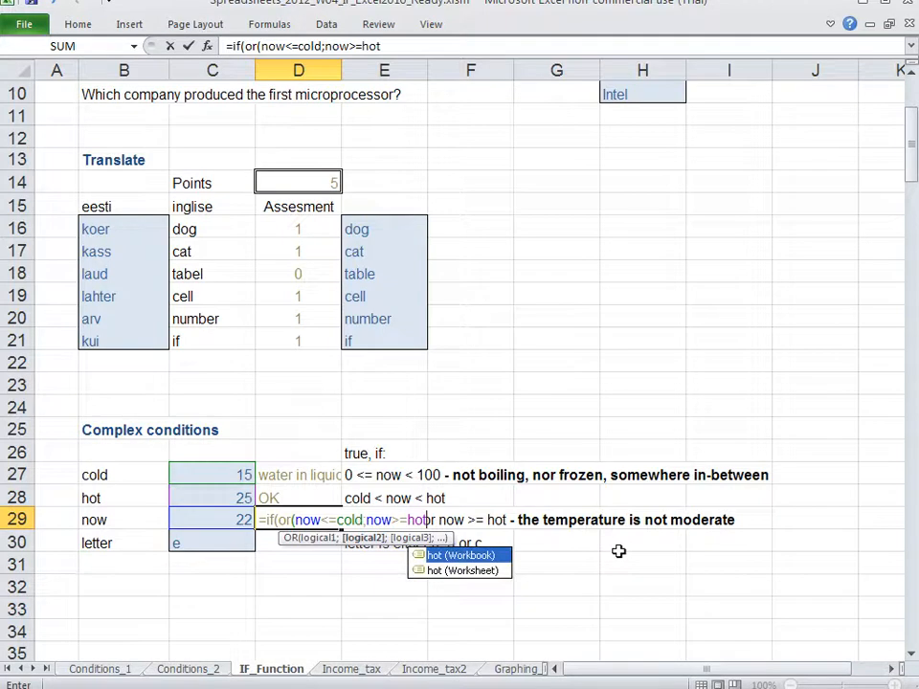
text())
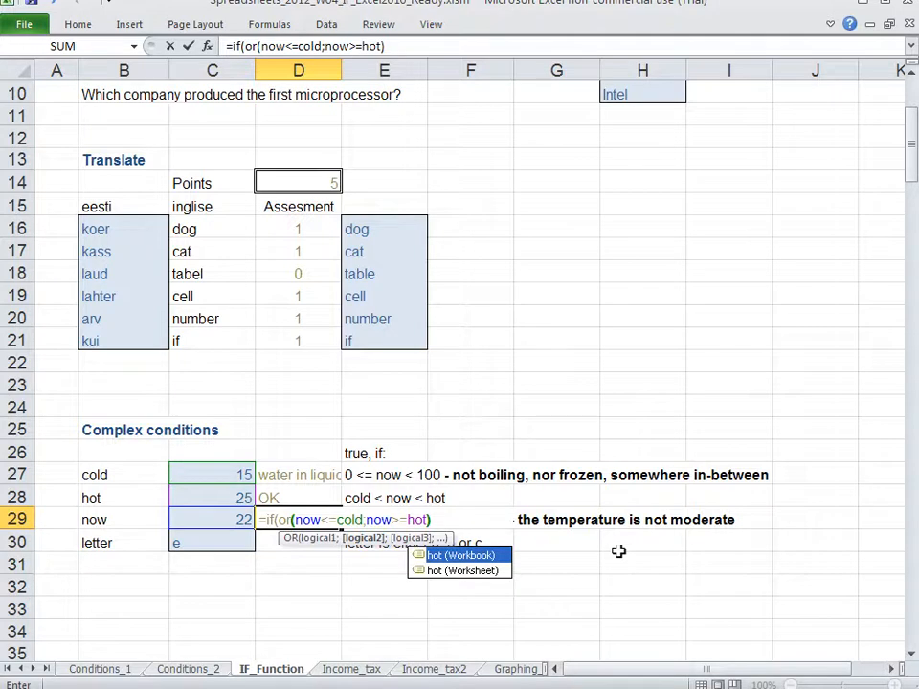
Step: Add "temperature is not moderate" as the value if true in the D29 IF formula
text(;)
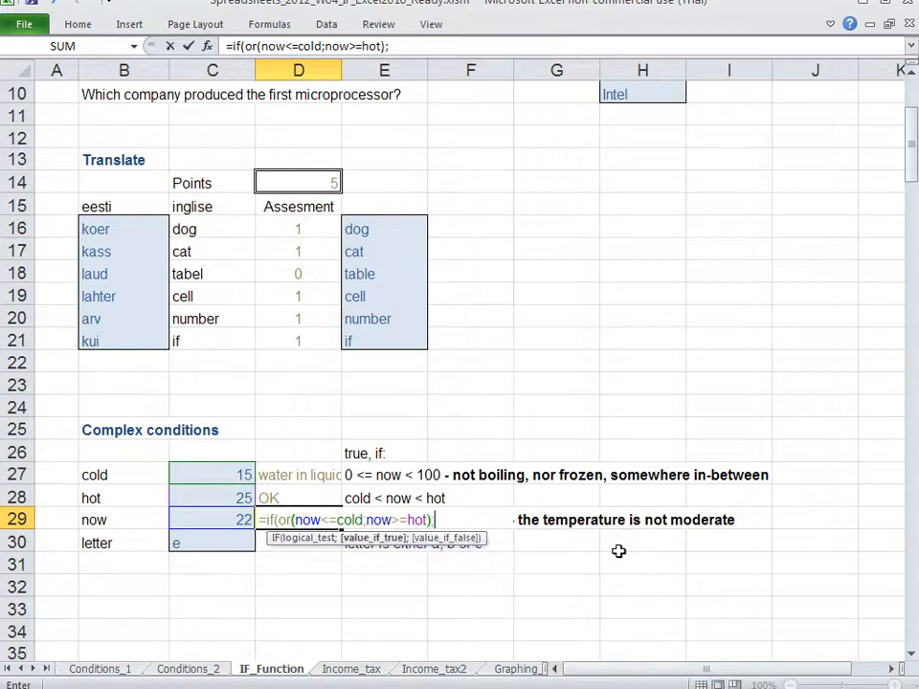
text("temperateu)
key(BackSpace)
key(BackSpace)
text(ure)
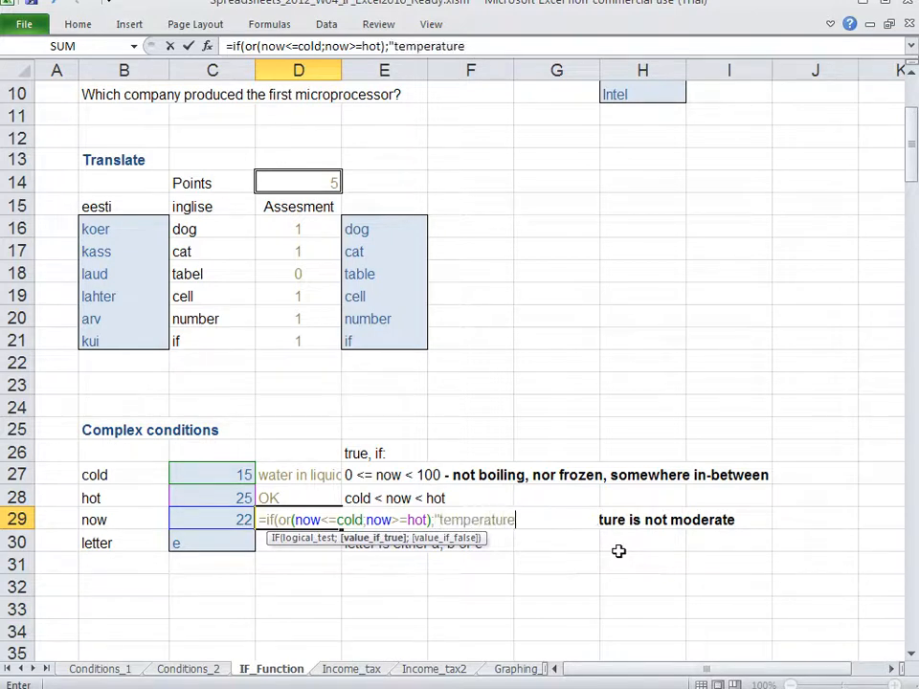
text( is not mod)
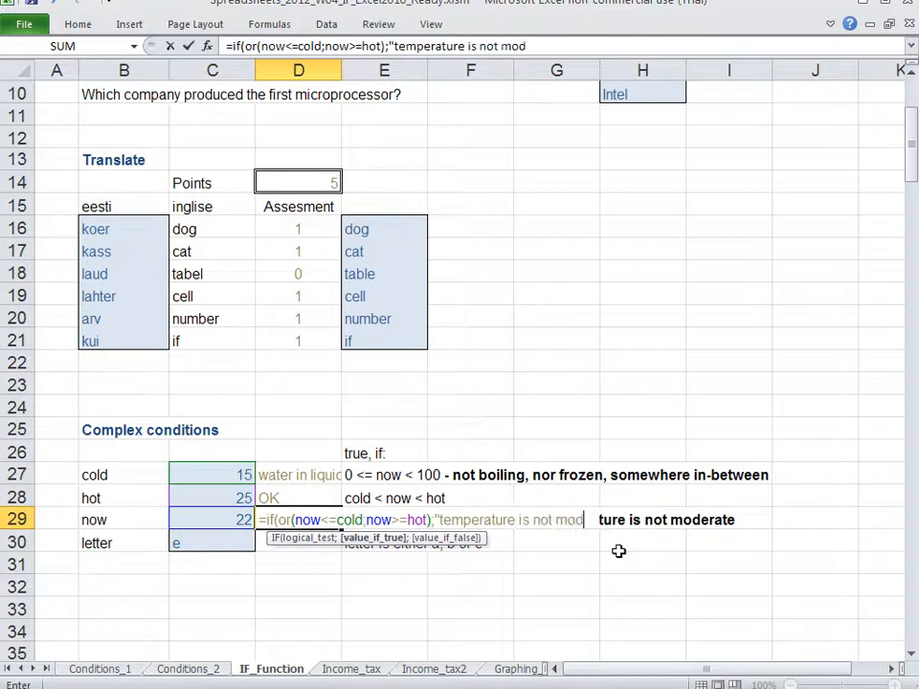
text(erate")
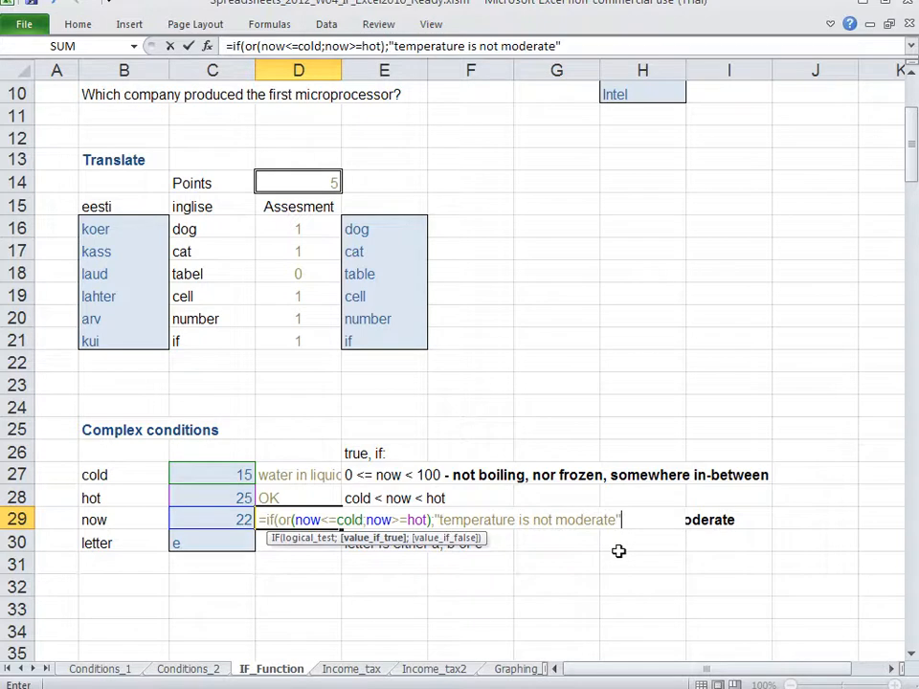
Step: Add "temperature is moderate" as the value if false in the D29 IF formula and close the function
text(;)
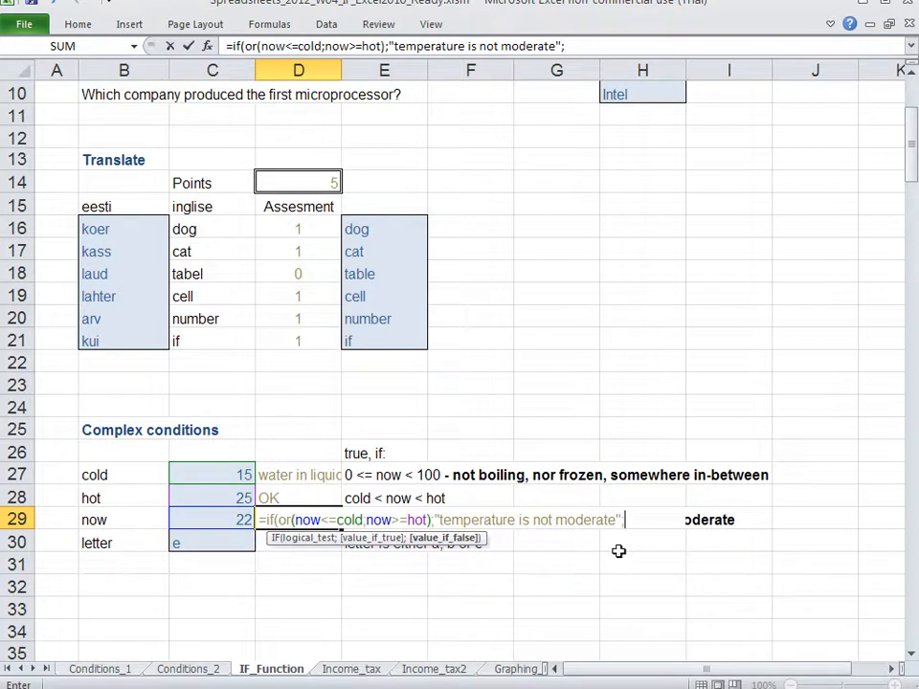
text("tempera)
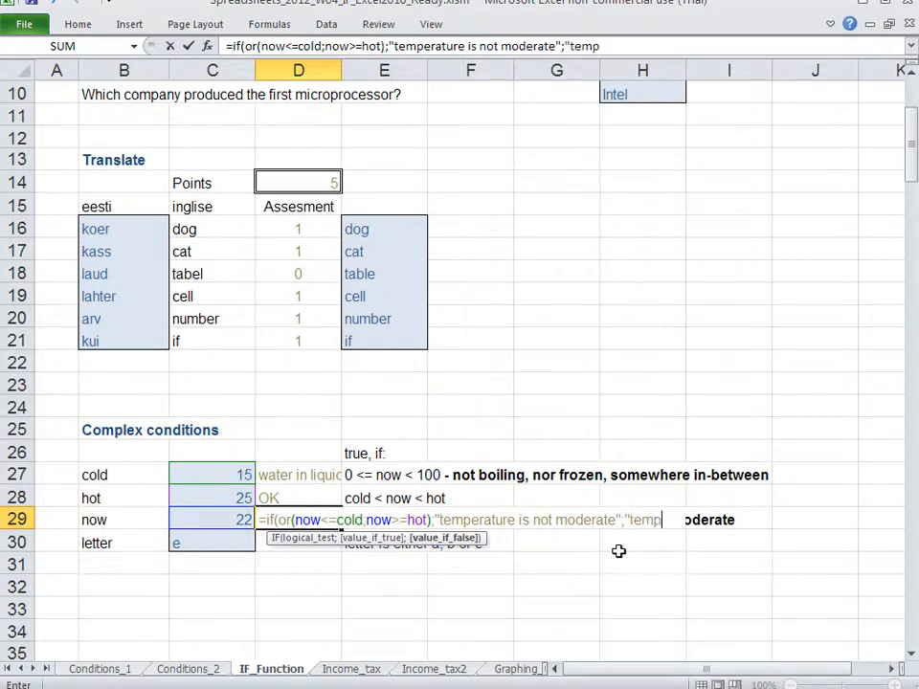
text(ture is)
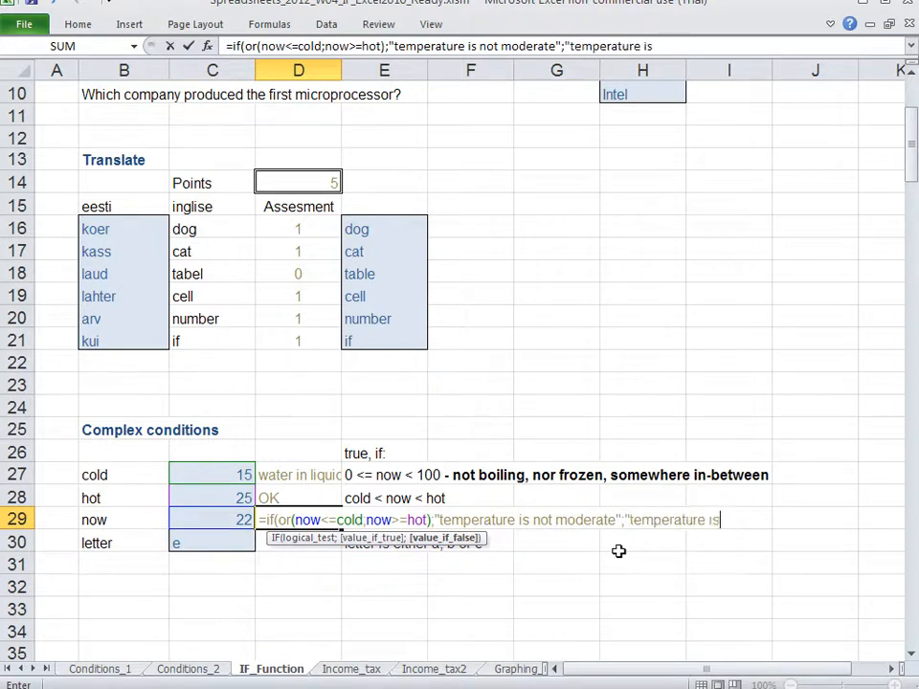
text( moderate"))
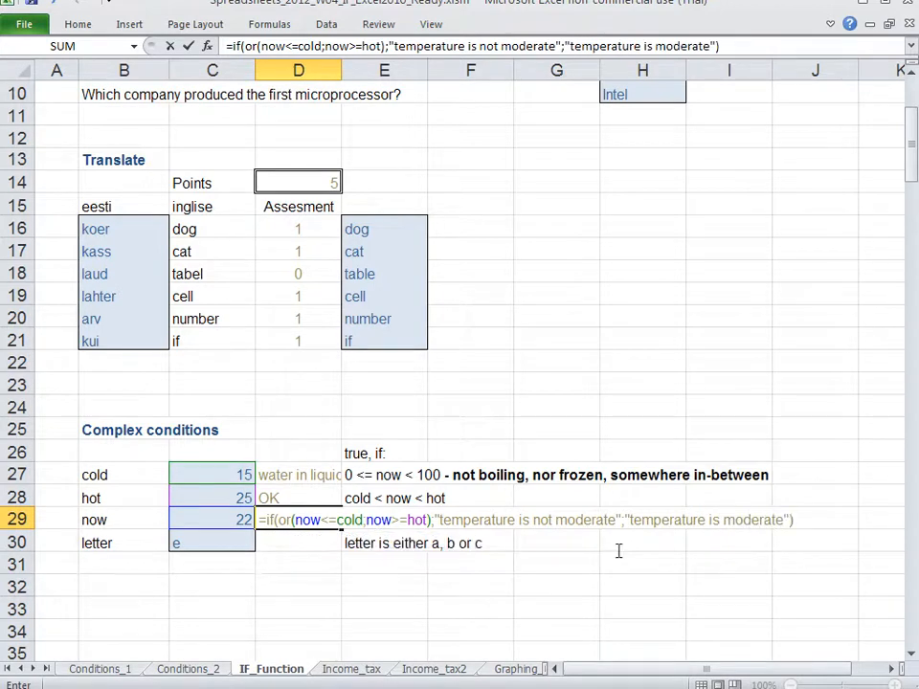
Step: Review the OR condition and the two text results in the D29 formula
drag(280, 520, 433, 519)
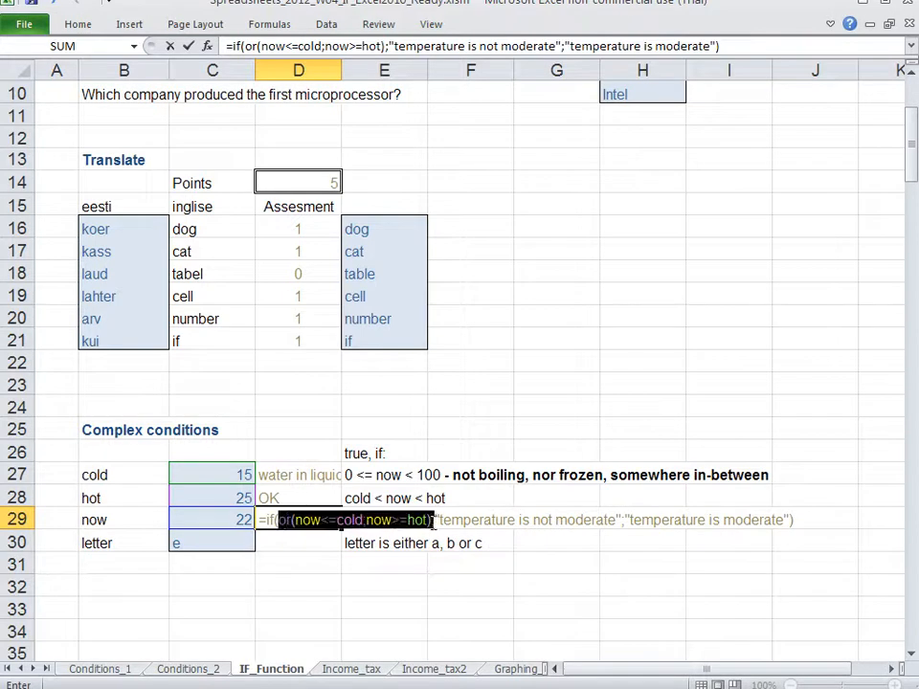
drag(295, 520, 618, 522)
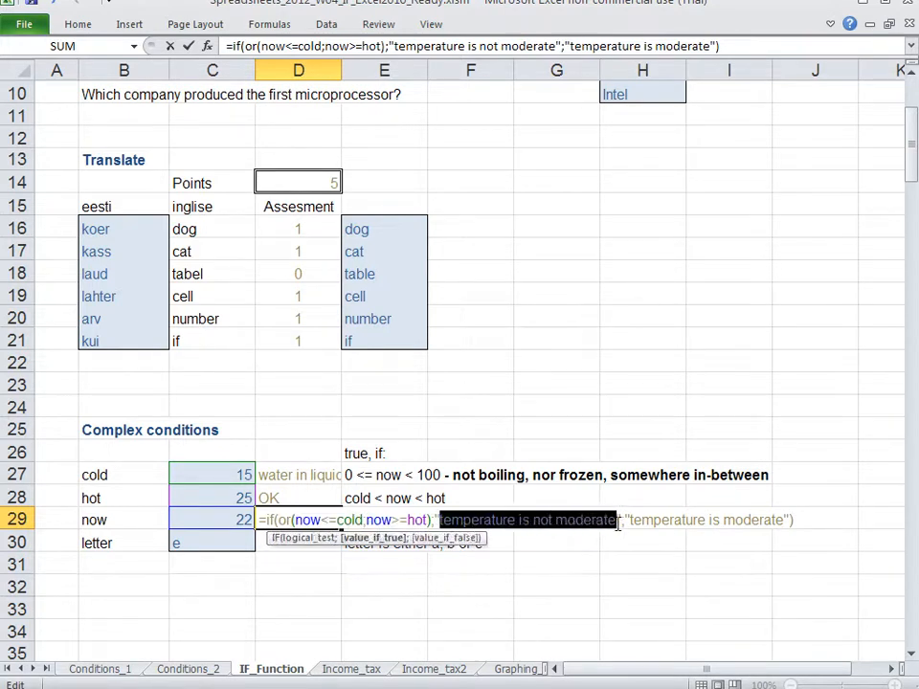
drag(628, 520, 787, 520)
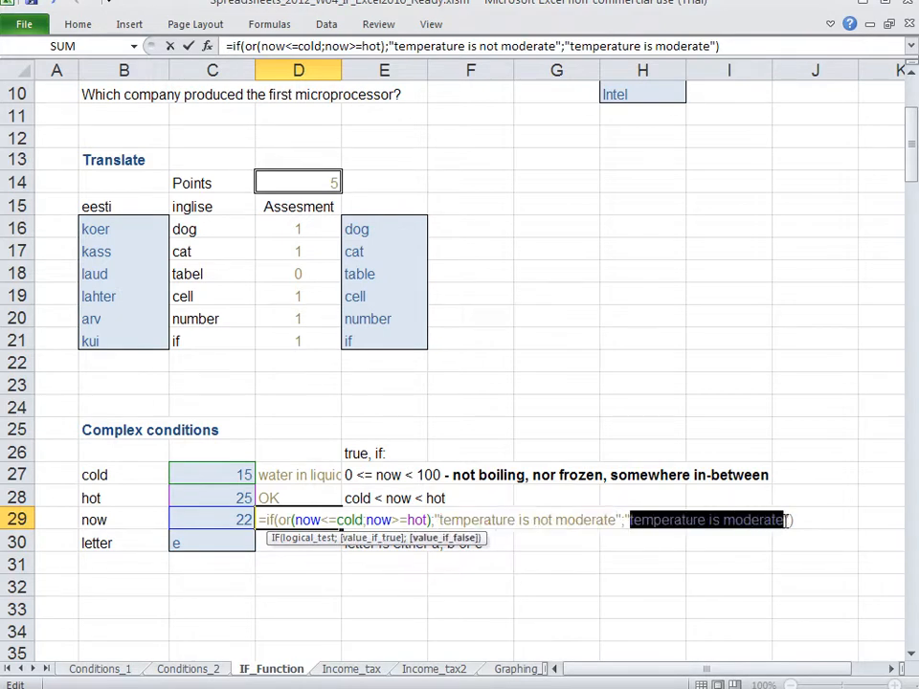
Step: Commit the D29 formula and auto-fit the width of column D to its contents
key(Return)
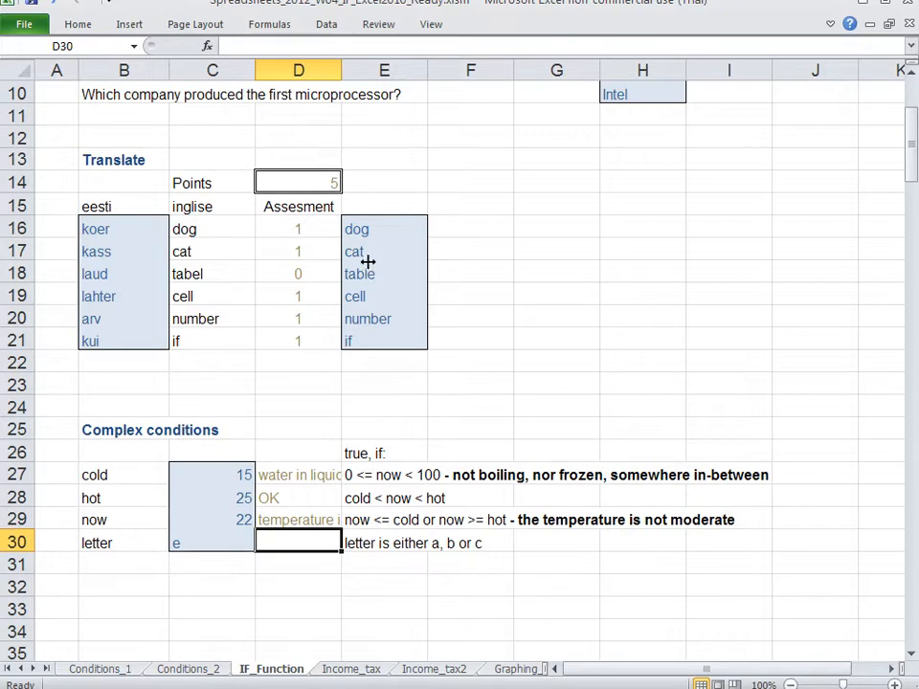
double_click(347, 69)
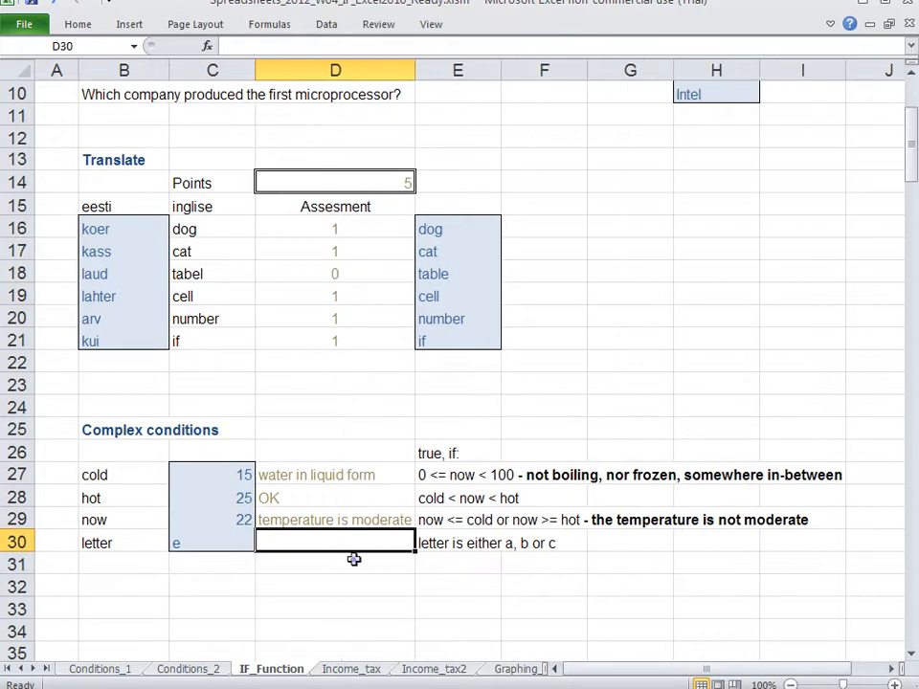
click(353, 559)
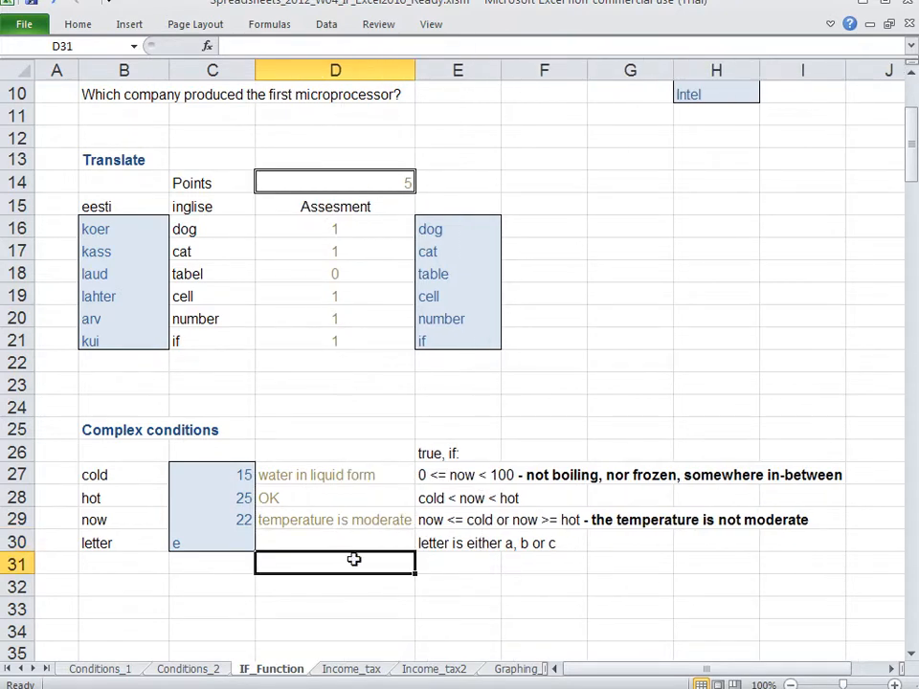